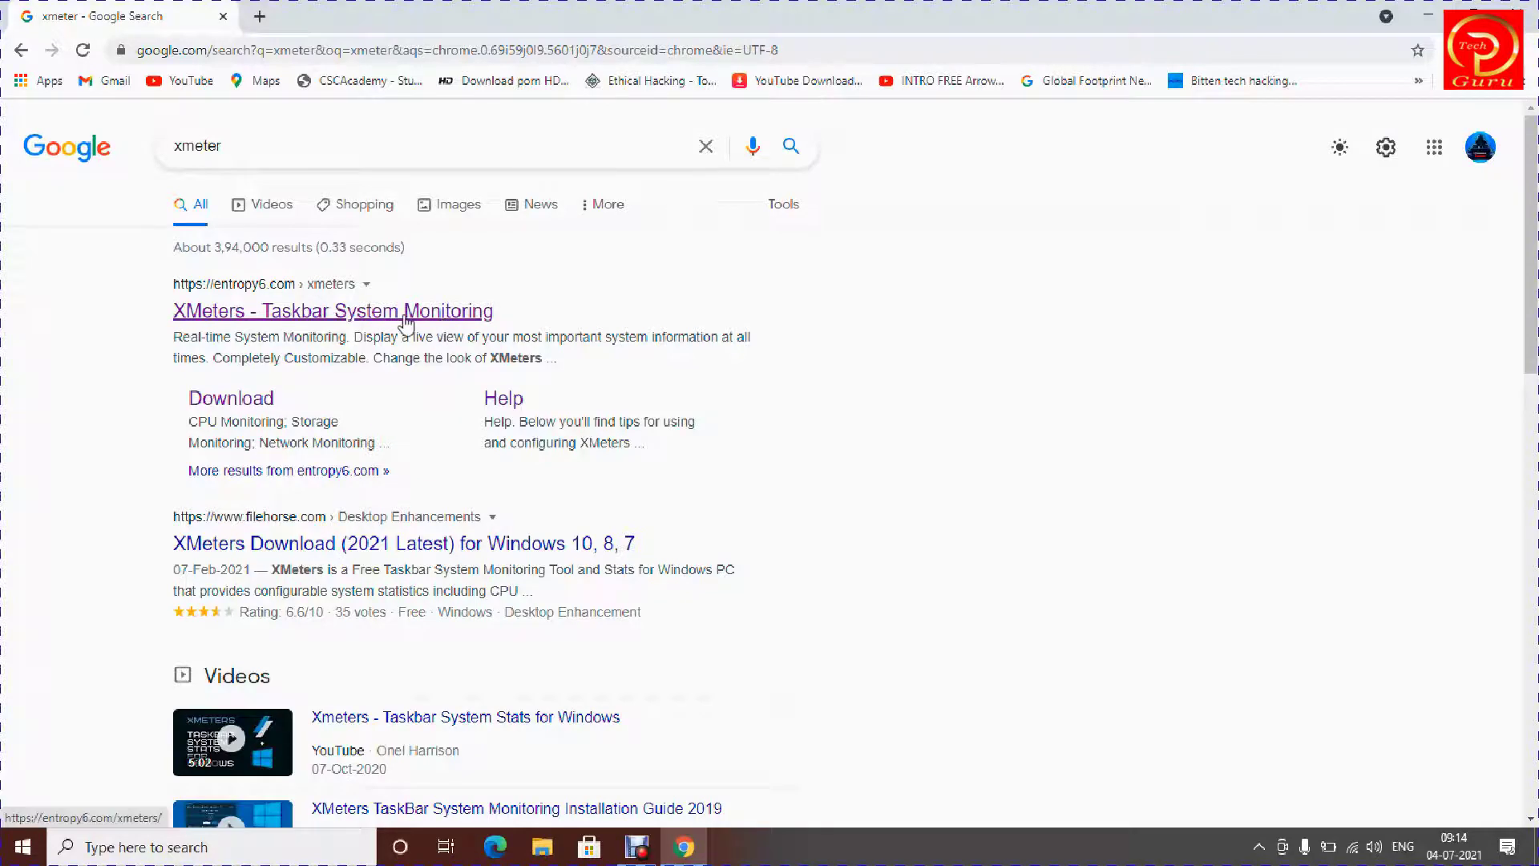
Open the XMeters - Taskbar System Monitoring search result in a new tab, switch to it, and highlight its web address.
click(460, 331)
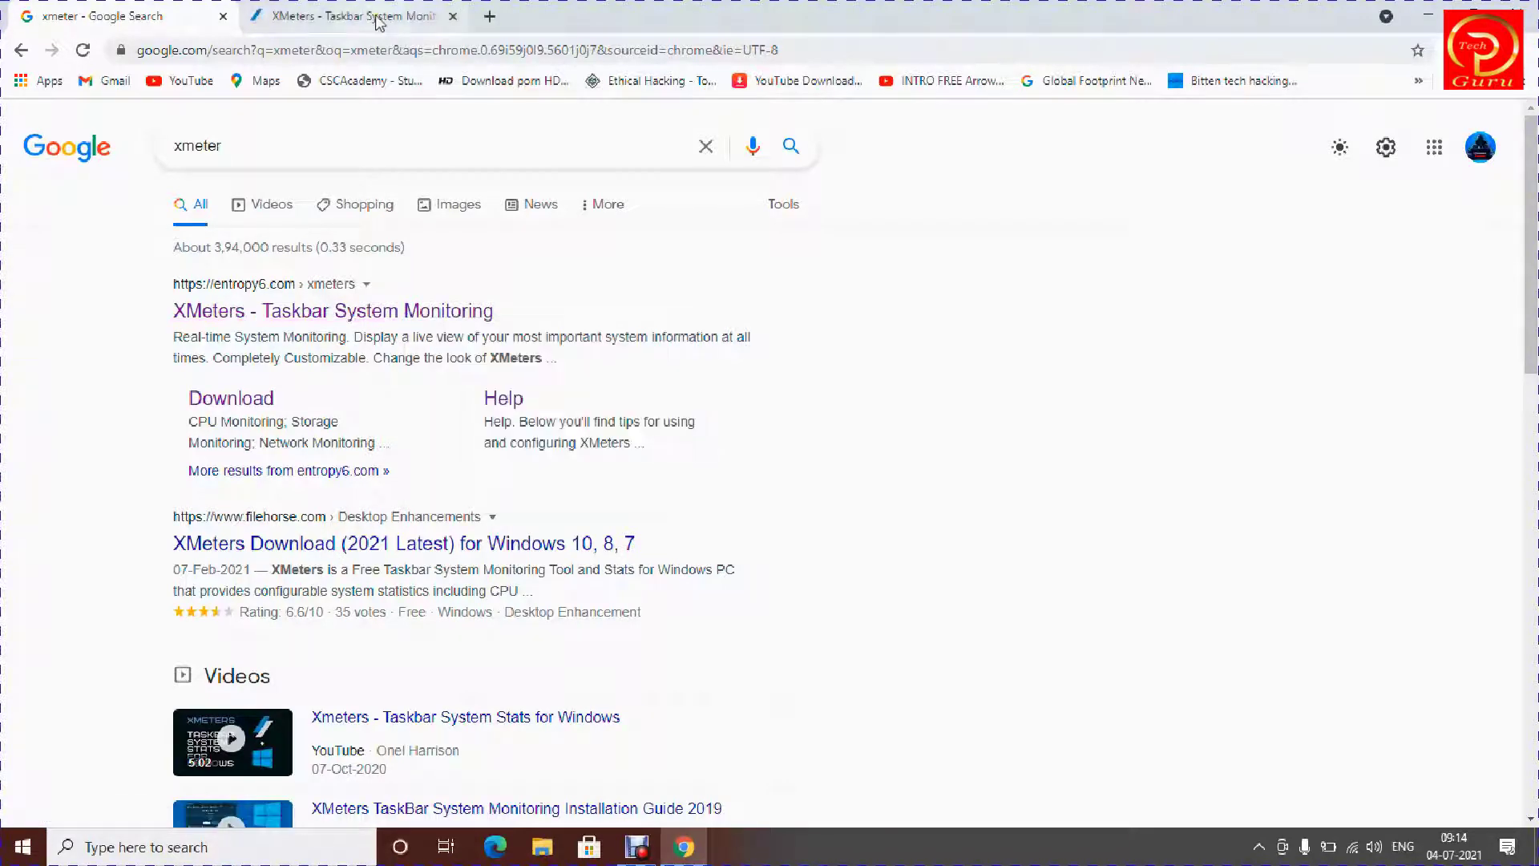
click(339, 13)
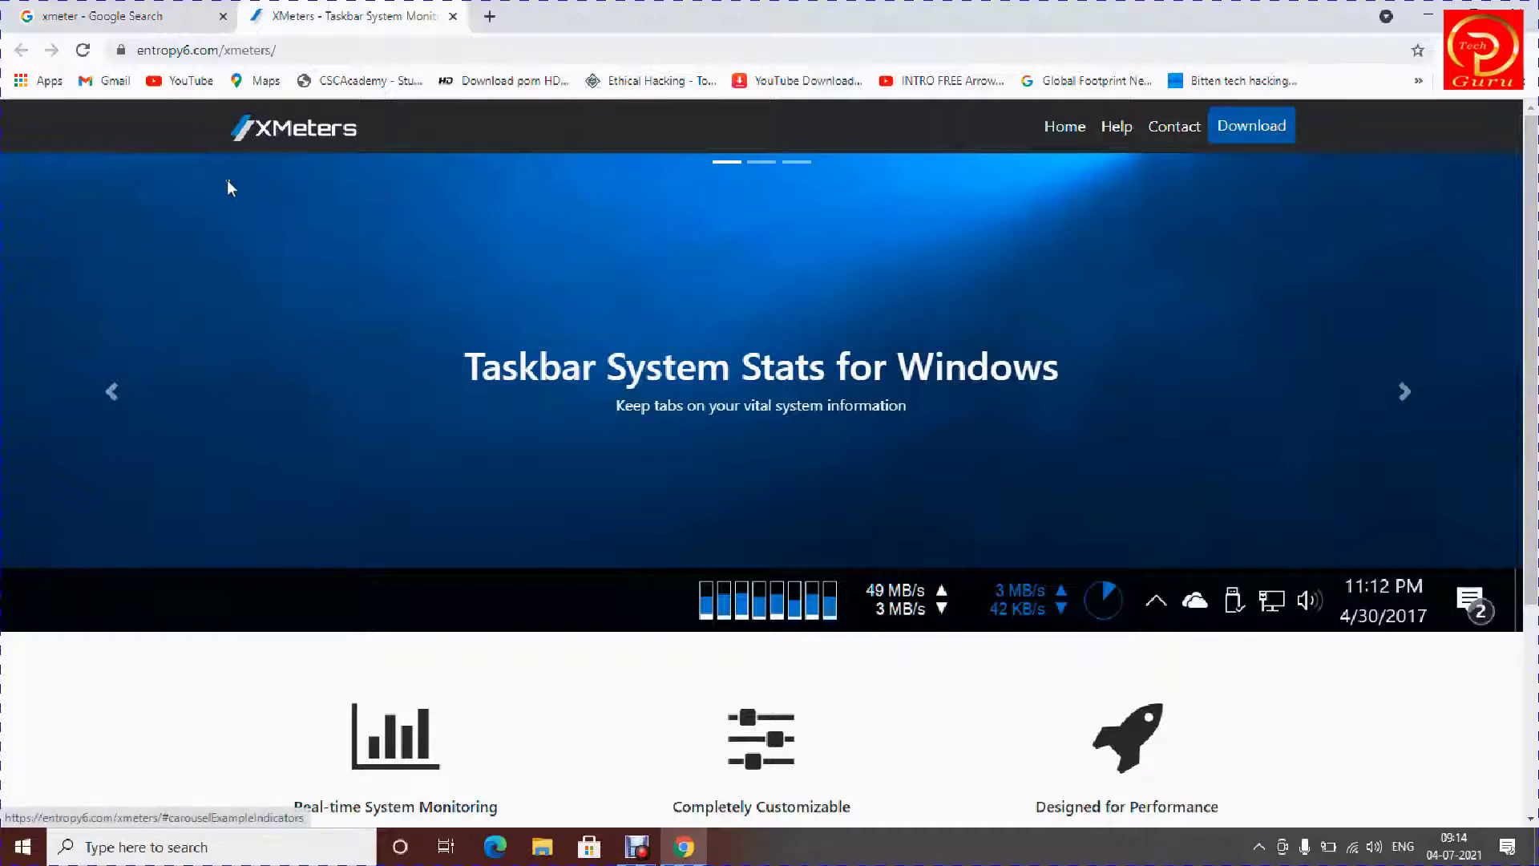
click(227, 54)
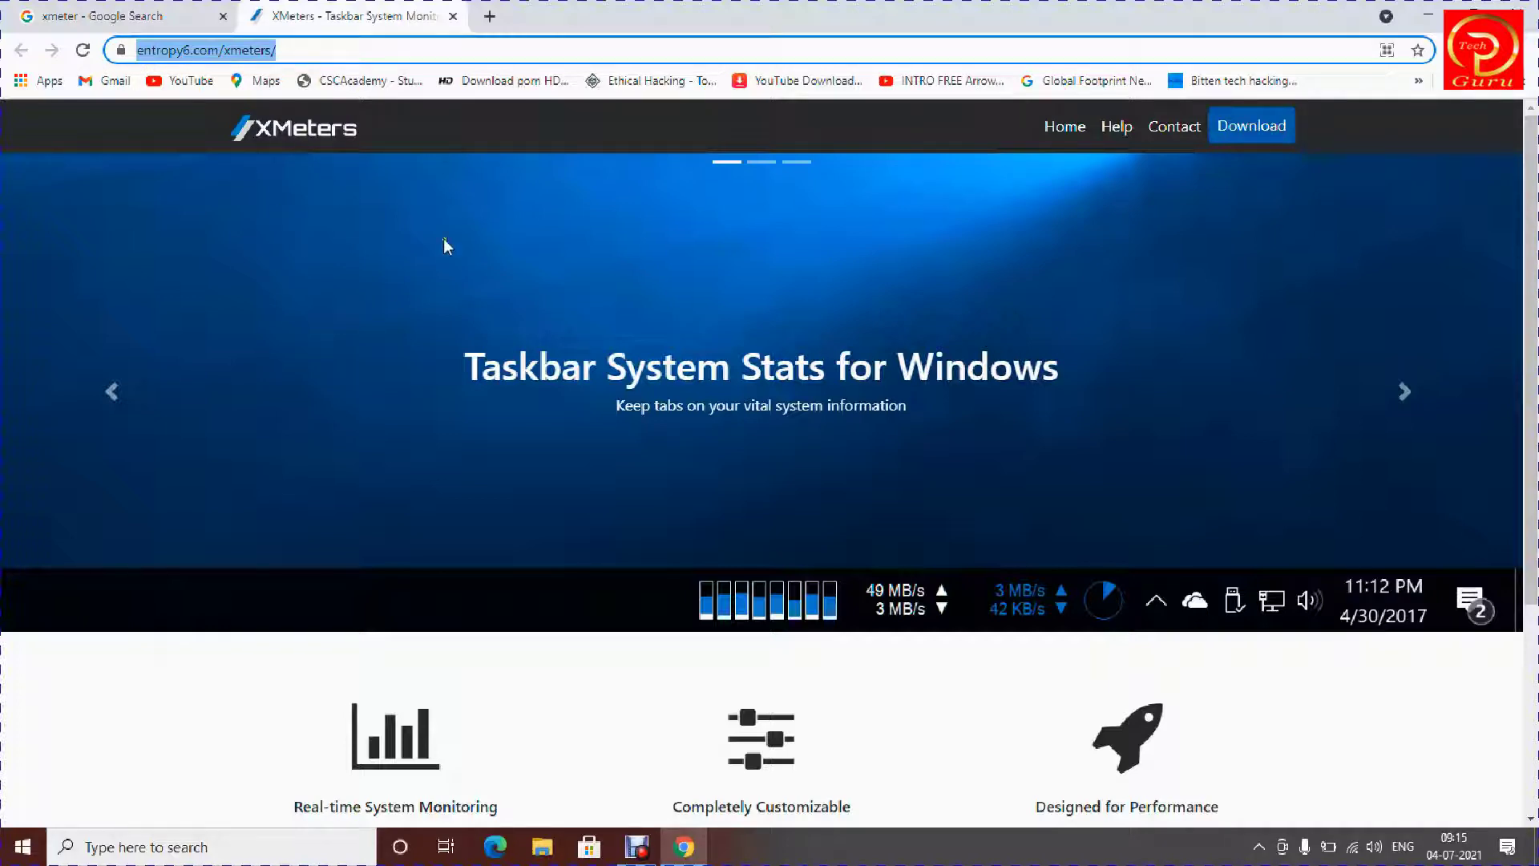
Review the XMeters home page's taskbar previews and feature summaries, highlighting Completely Customizable and Designed for Performance.
scroll(507, 252, down, 4)
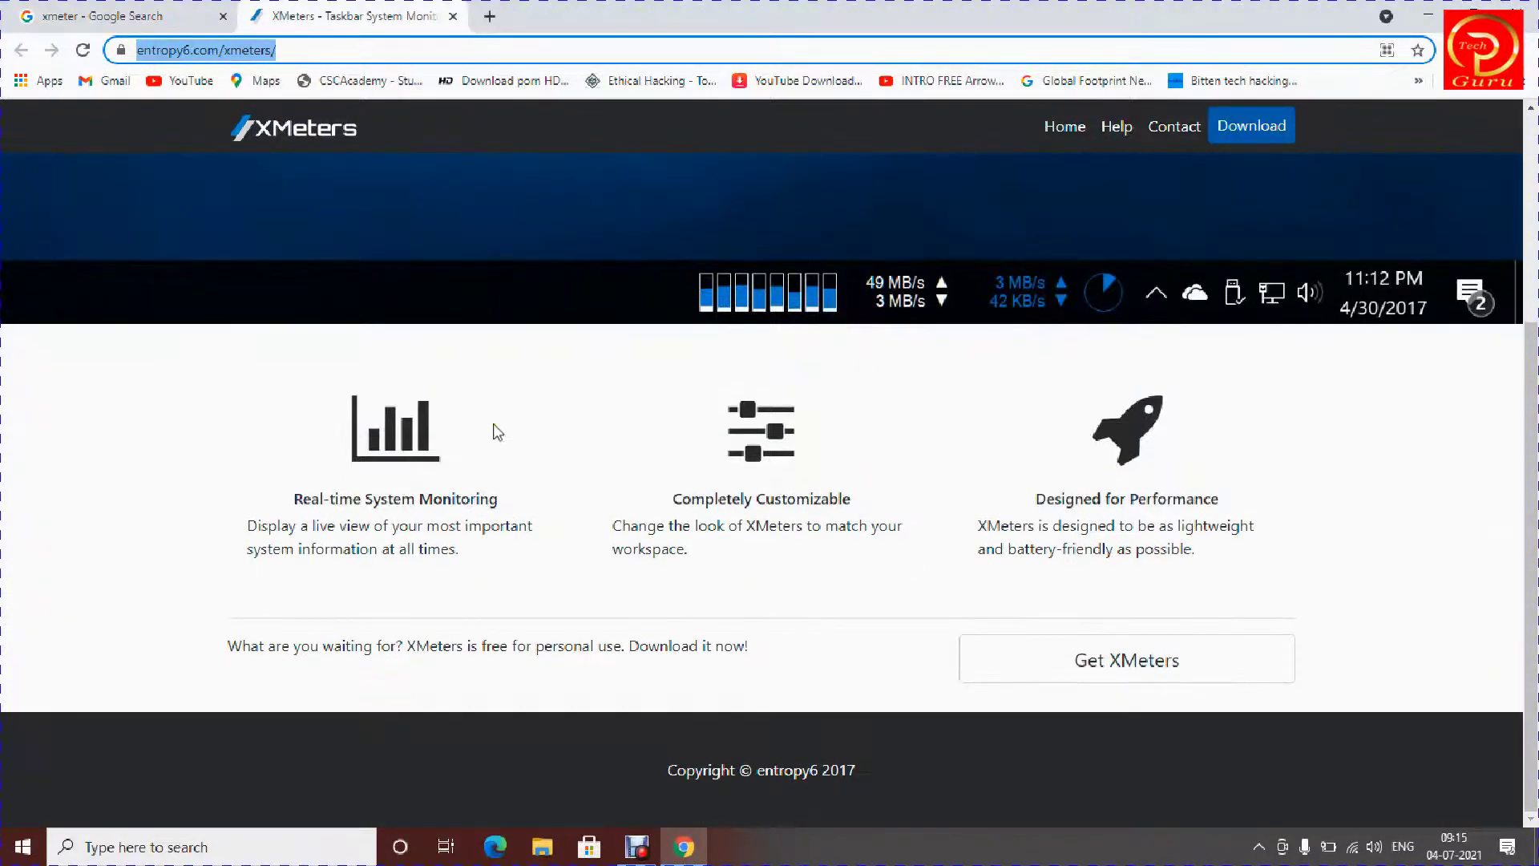
scroll(441, 397, up, 1)
scroll(443, 398, up, 3)
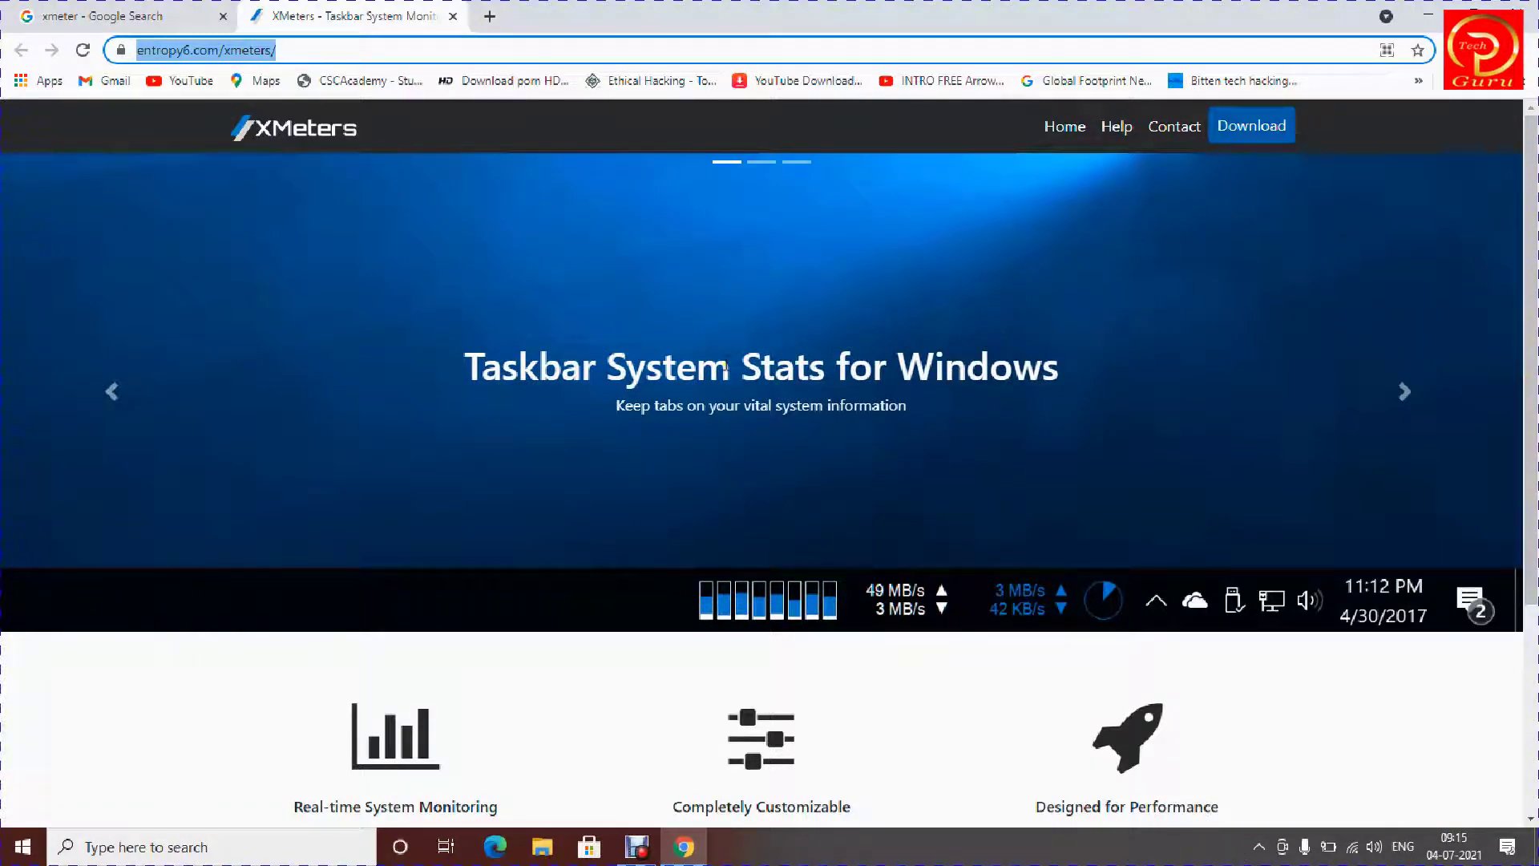
scroll(725, 367, down, 4)
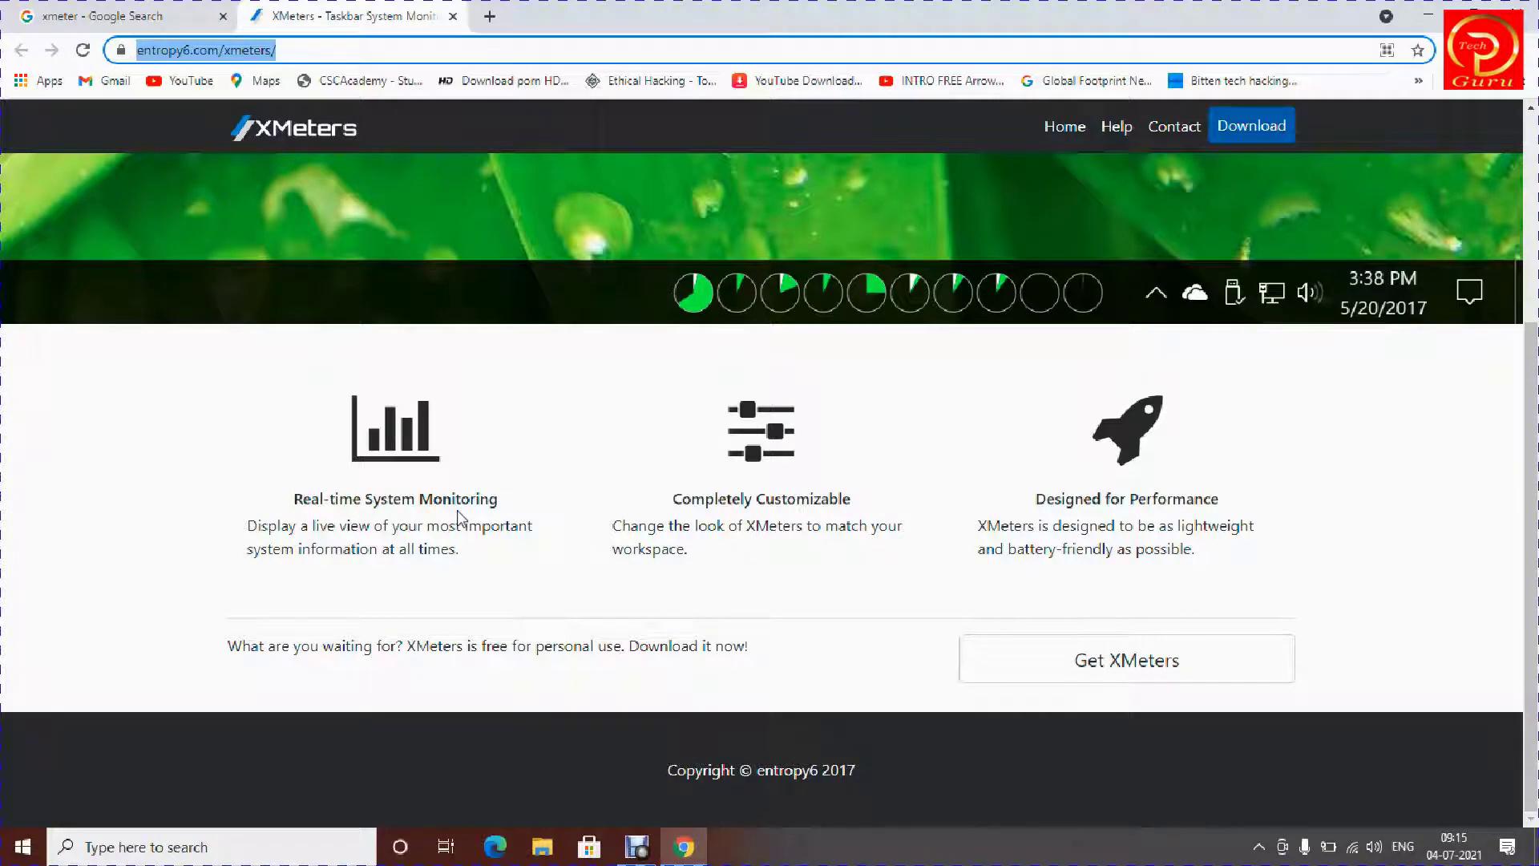
scroll(689, 553, up, 3)
scroll(641, 561, down, 3)
drag(662, 509, 886, 492)
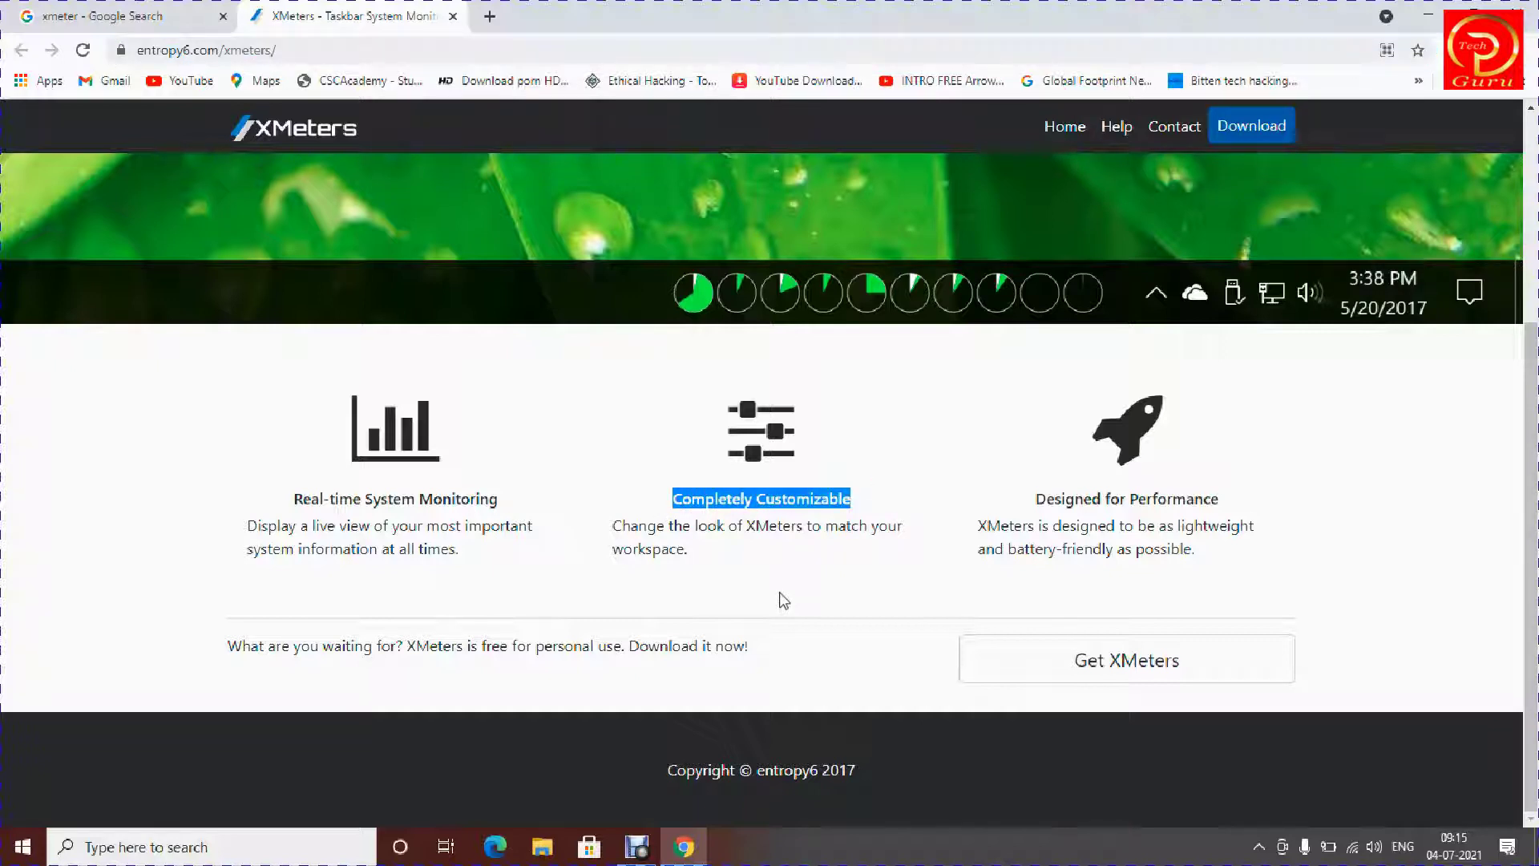
drag(1034, 499, 1254, 504)
scroll(932, 529, up, 1)
scroll(932, 529, up, 4)
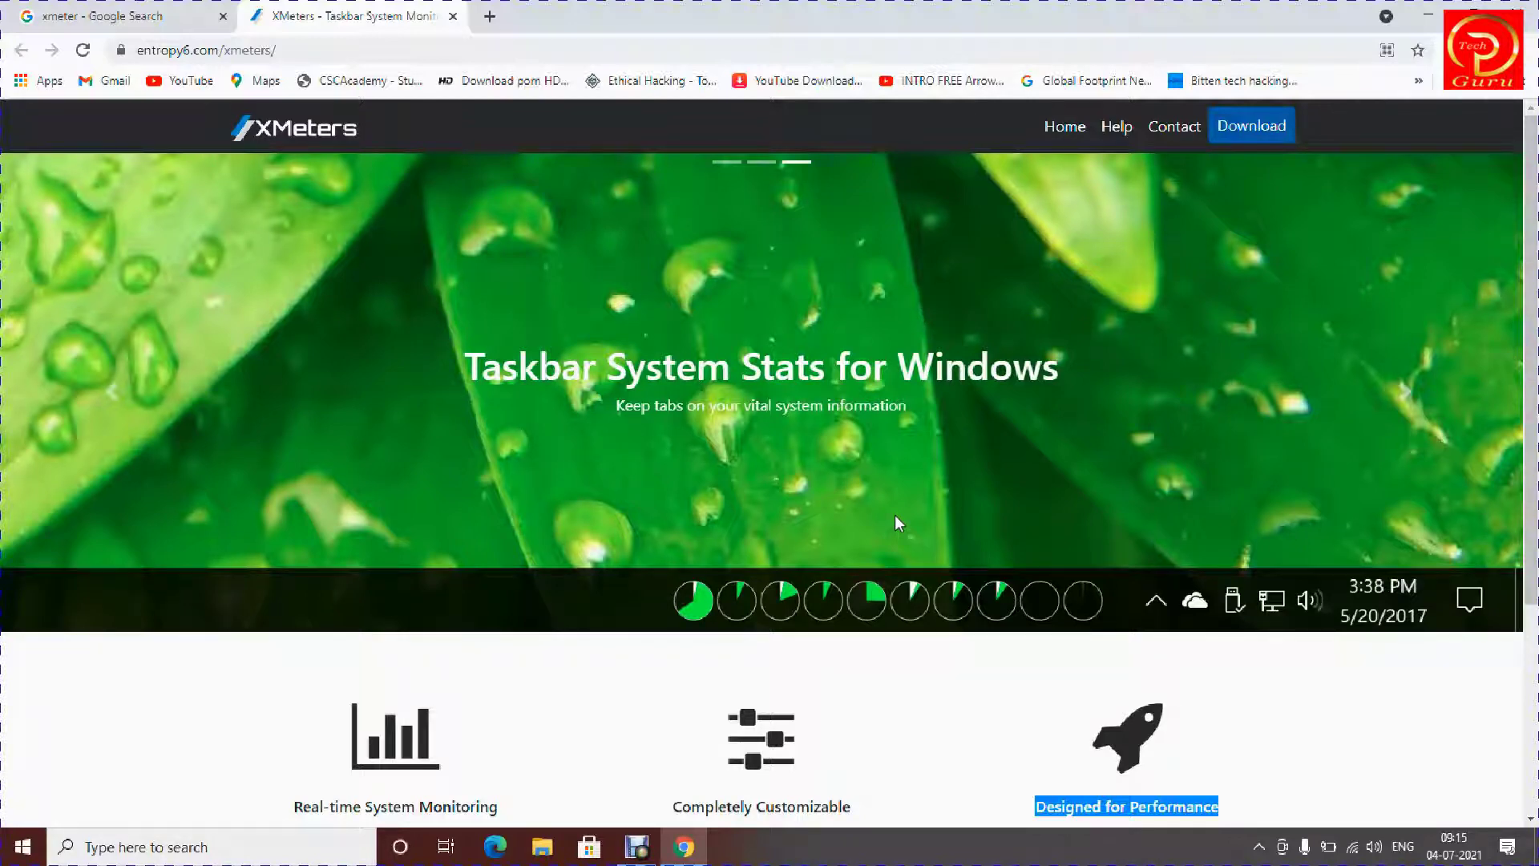
scroll(867, 520, down, 4)
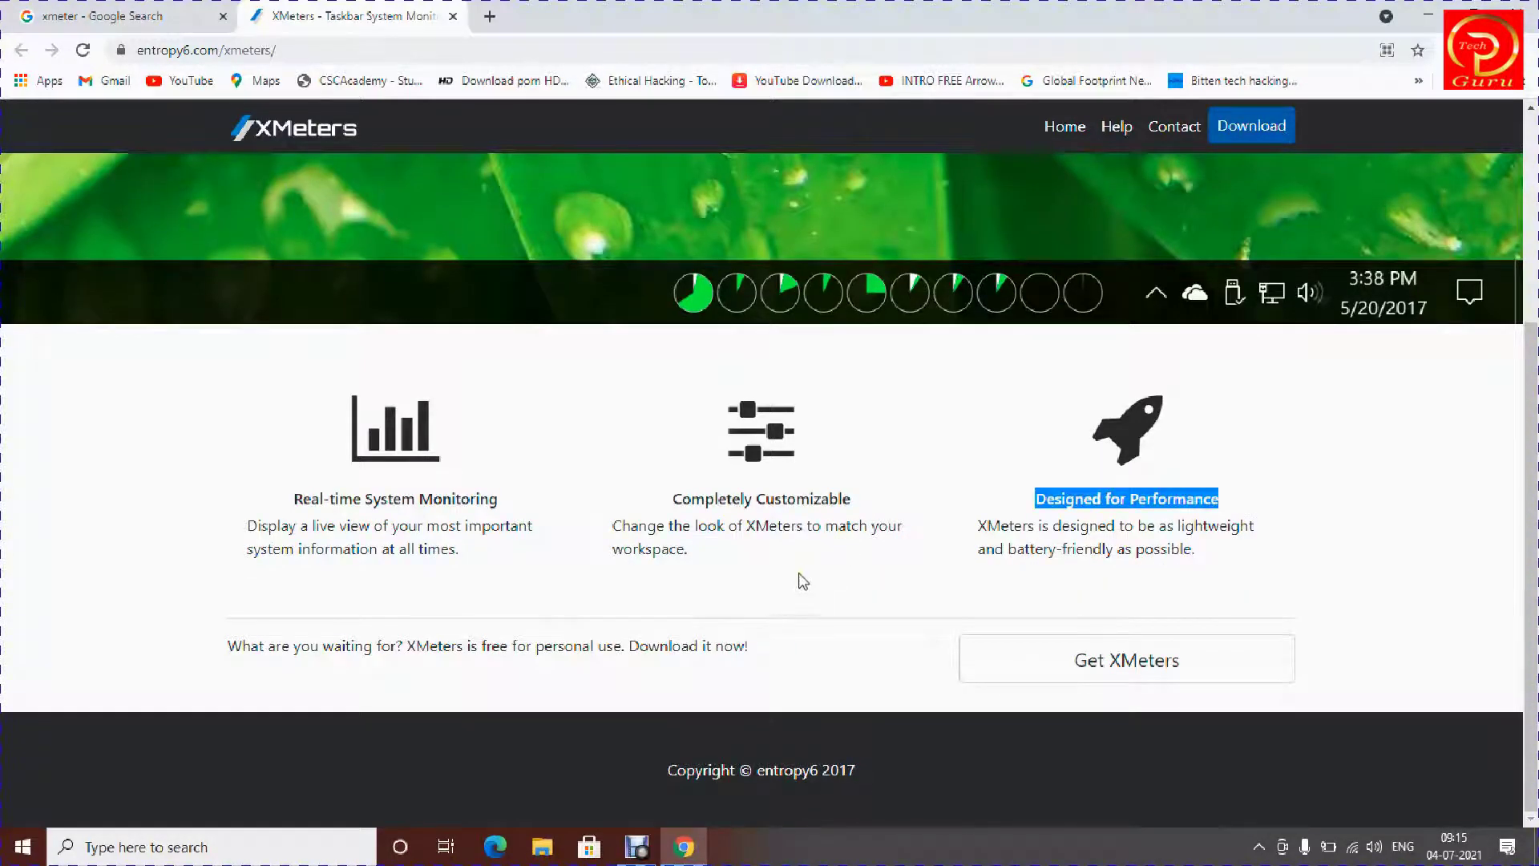
scroll(802, 580, up, 4)
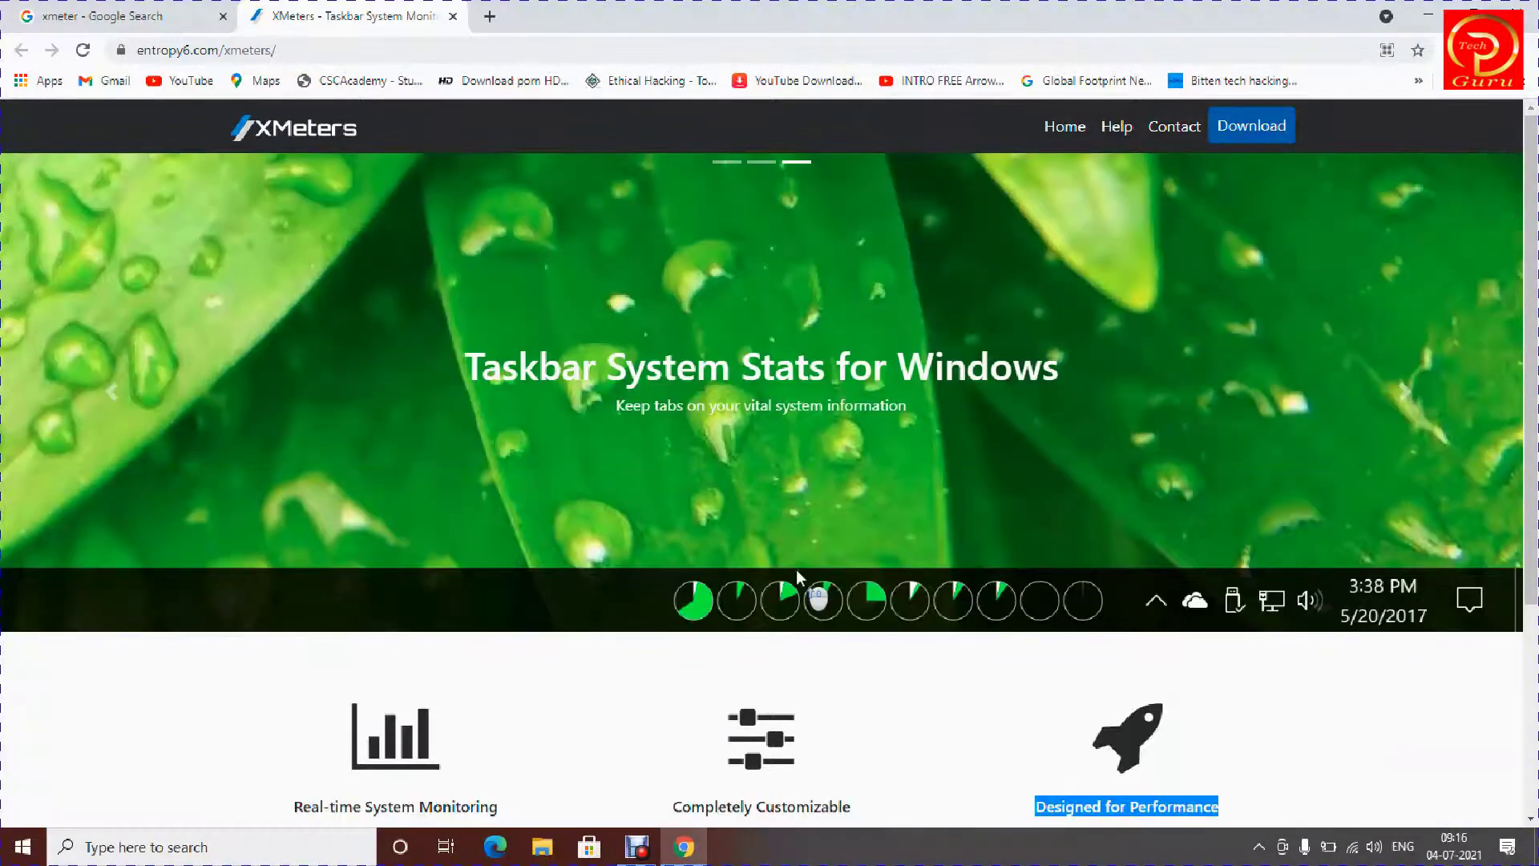
Open the XMeters download page and examine the supported Windows versions and the Free and Professional feature lists.
click(1268, 133)
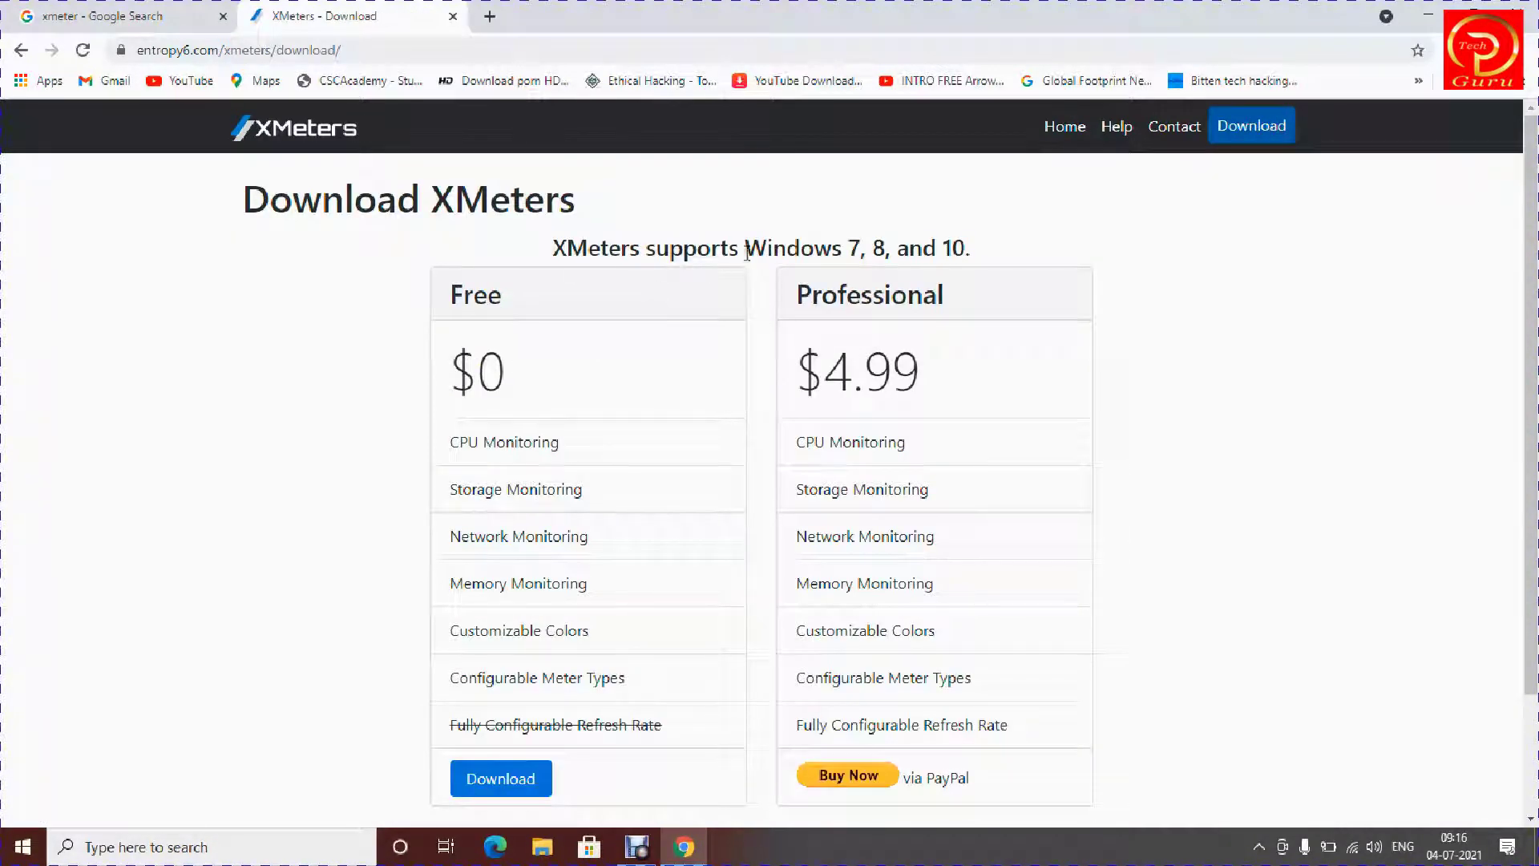
drag(542, 248, 1010, 253)
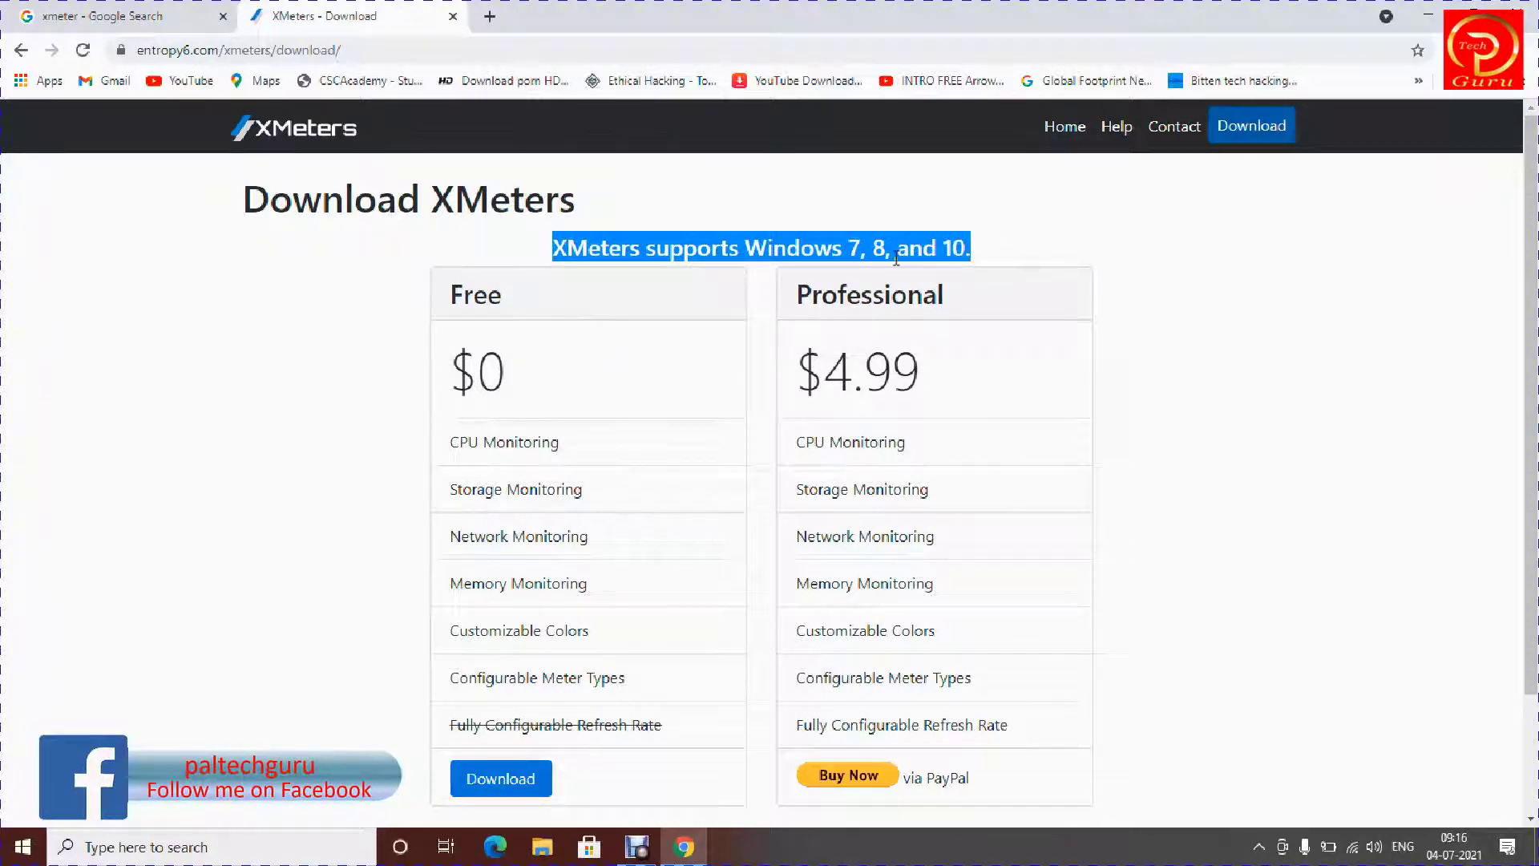
click(255, 298)
scroll(676, 281, down, 2)
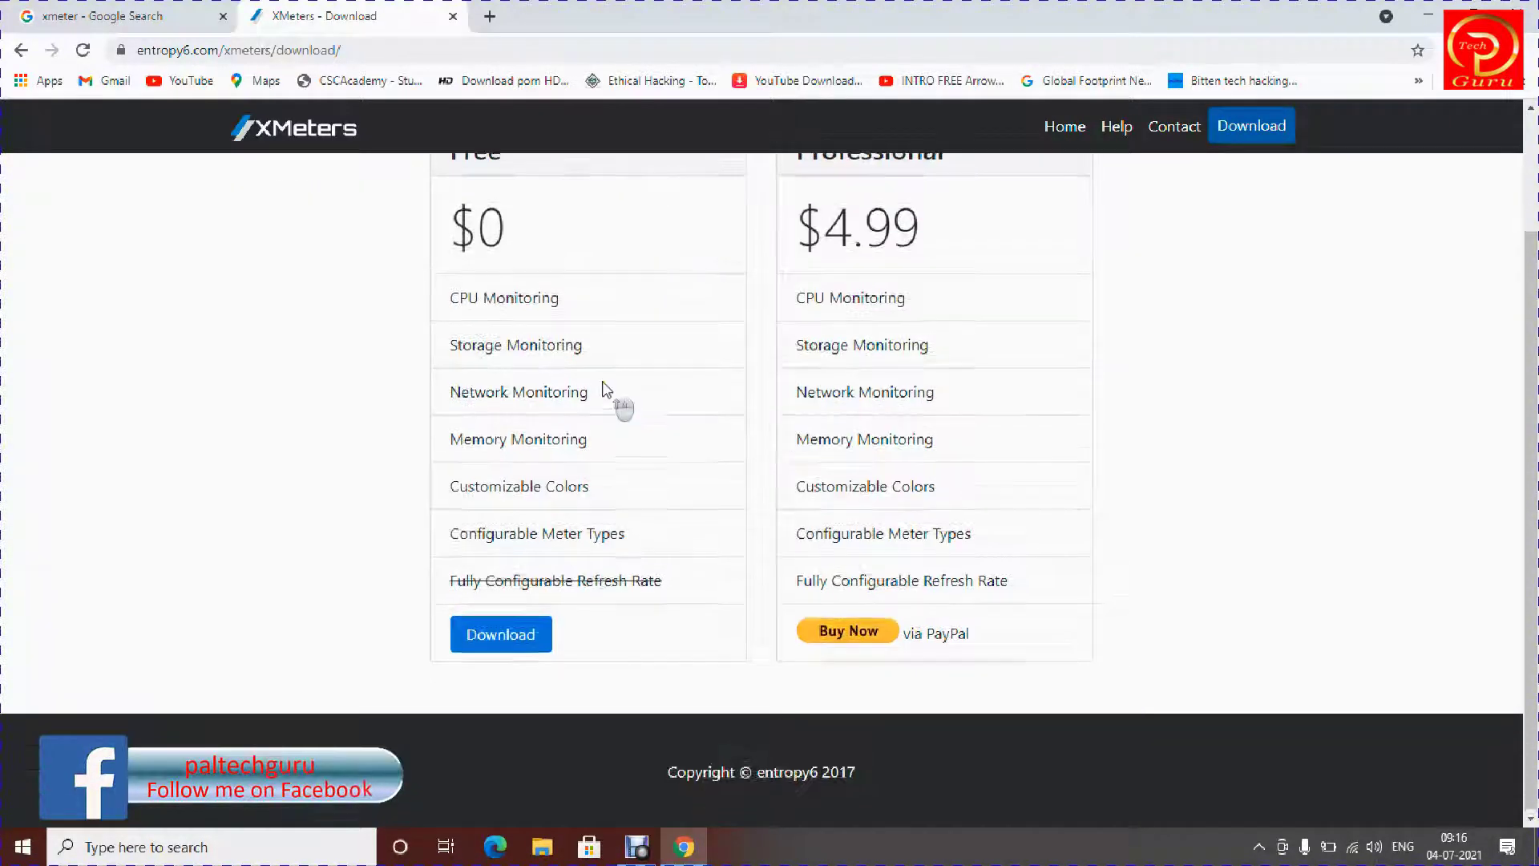
scroll(605, 389, up, 2)
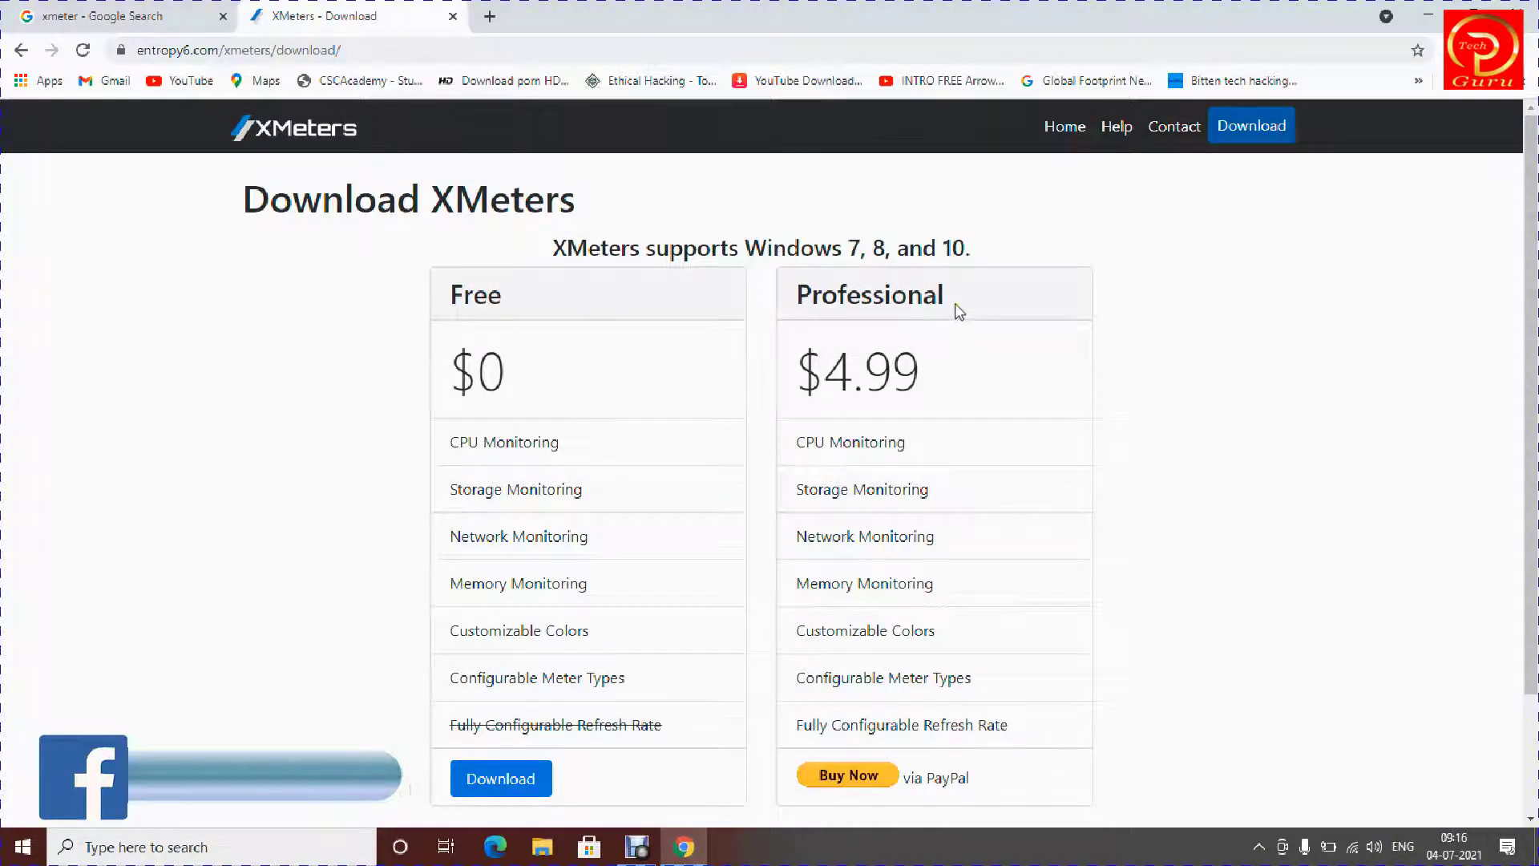
scroll(954, 305, down, 2)
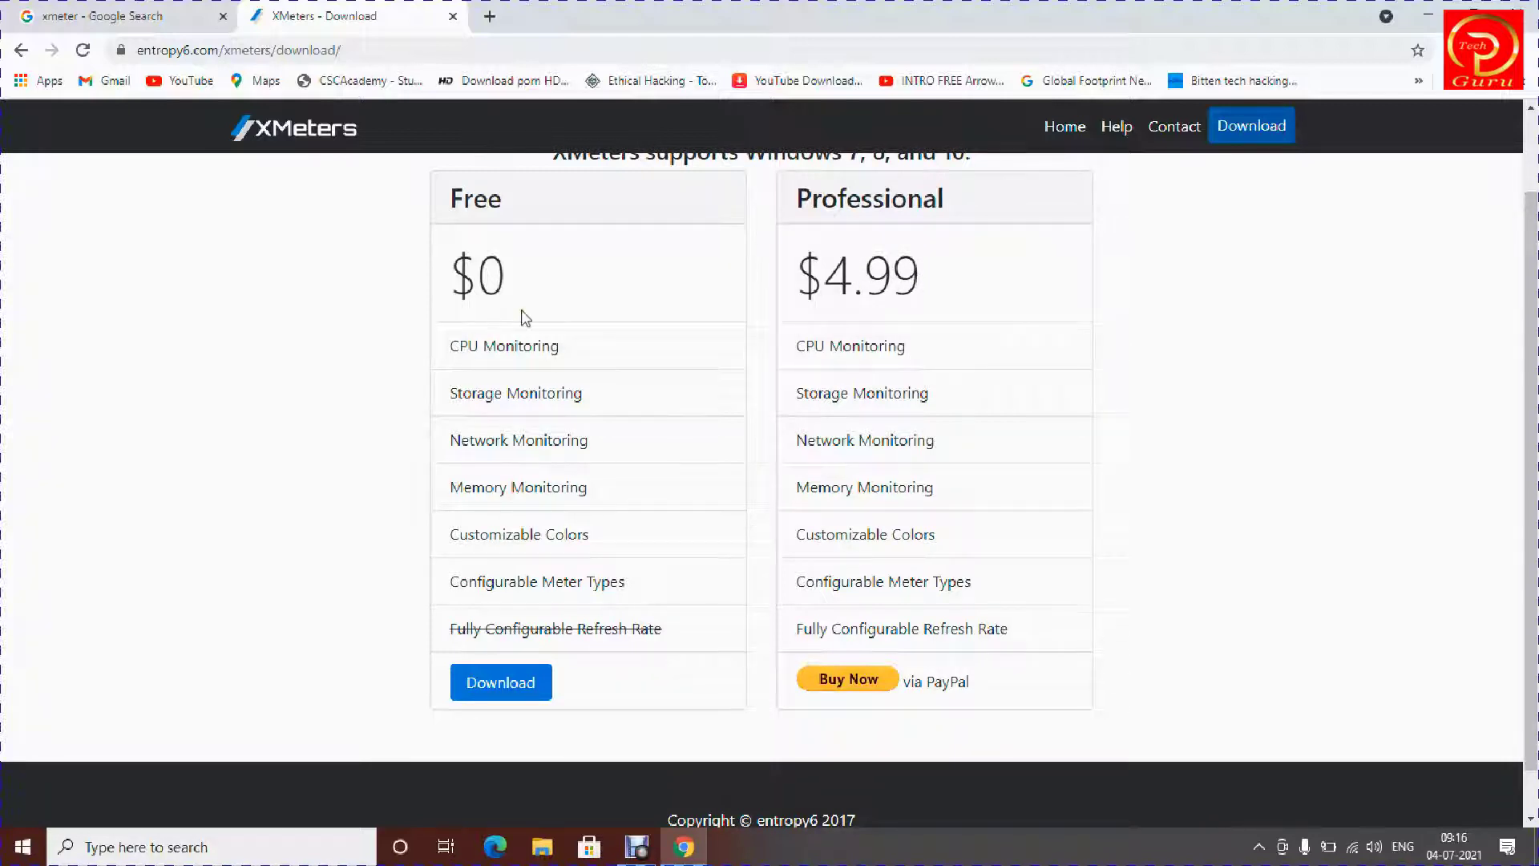
scroll(522, 316, up, 2)
scroll(676, 302, down, 2)
Minimize the browser and run the XMetersSetup installer from the desktop, moving its icon closer to the centre first.
click(1427, 16)
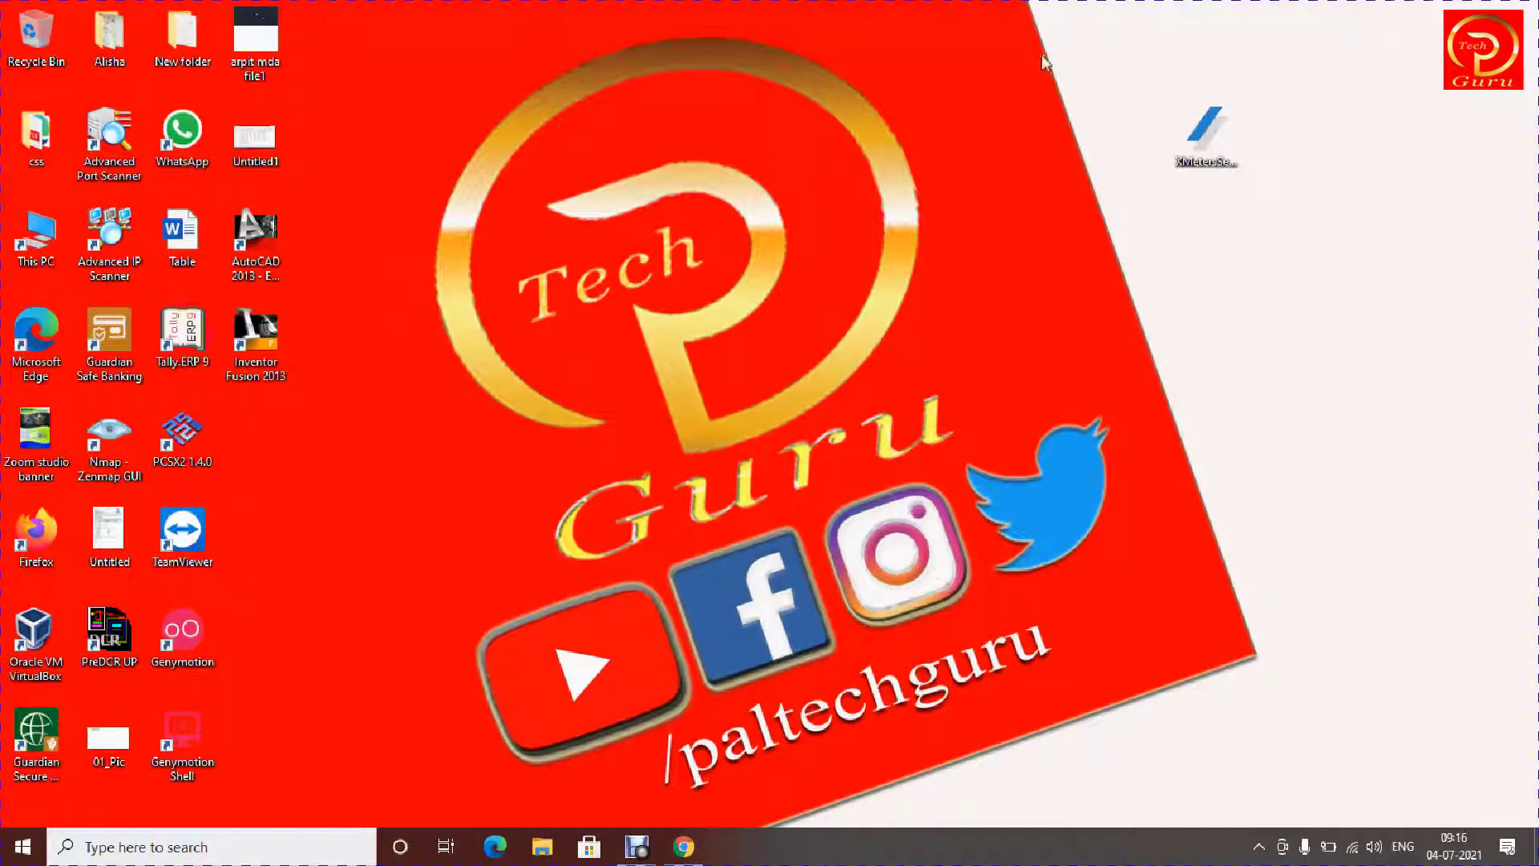
drag(1206, 129, 987, 116)
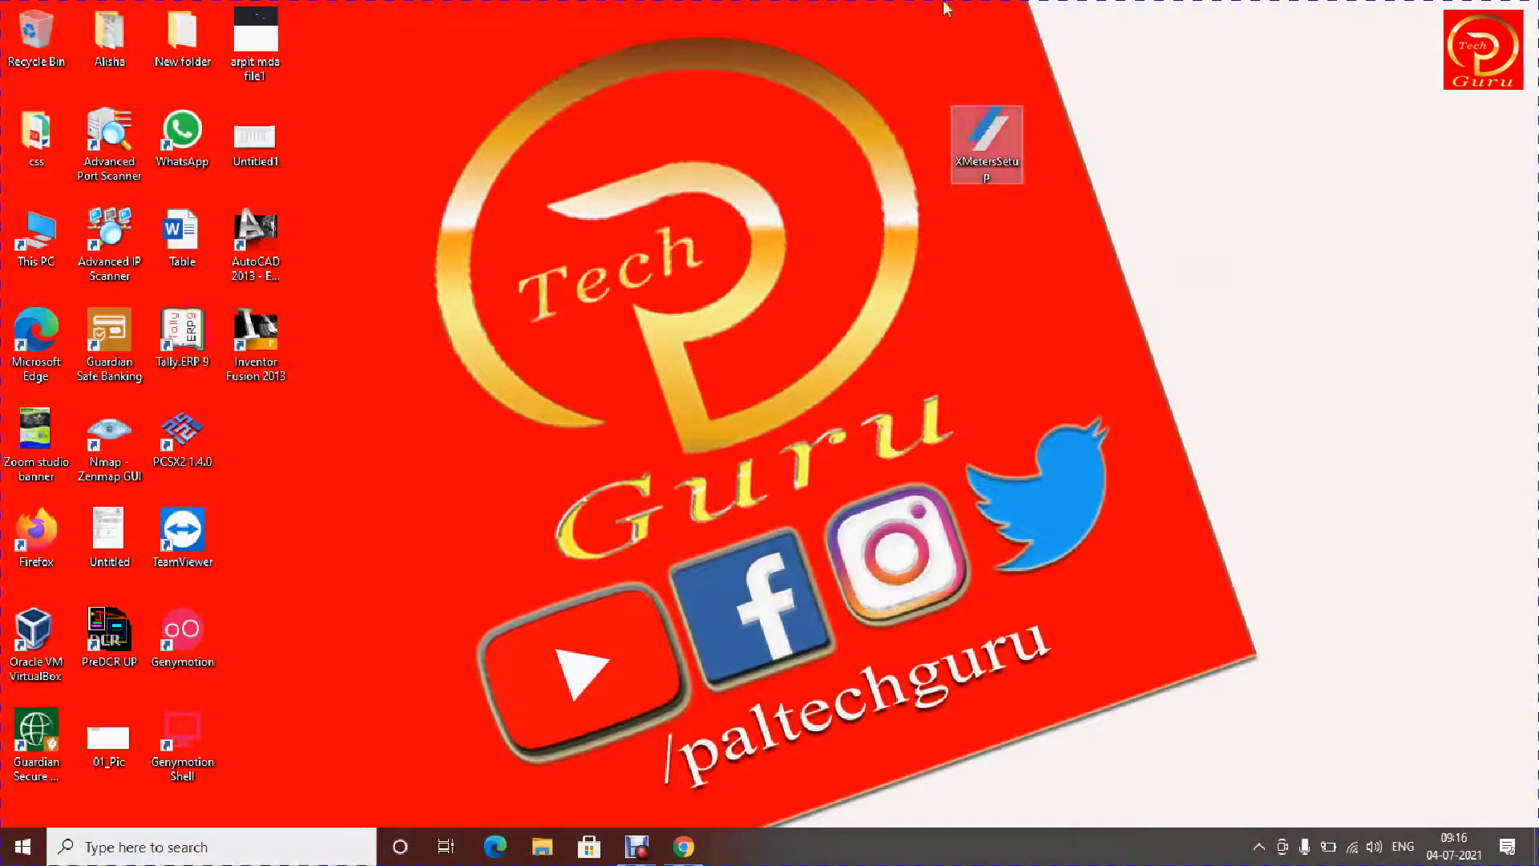
double_click(990, 162)
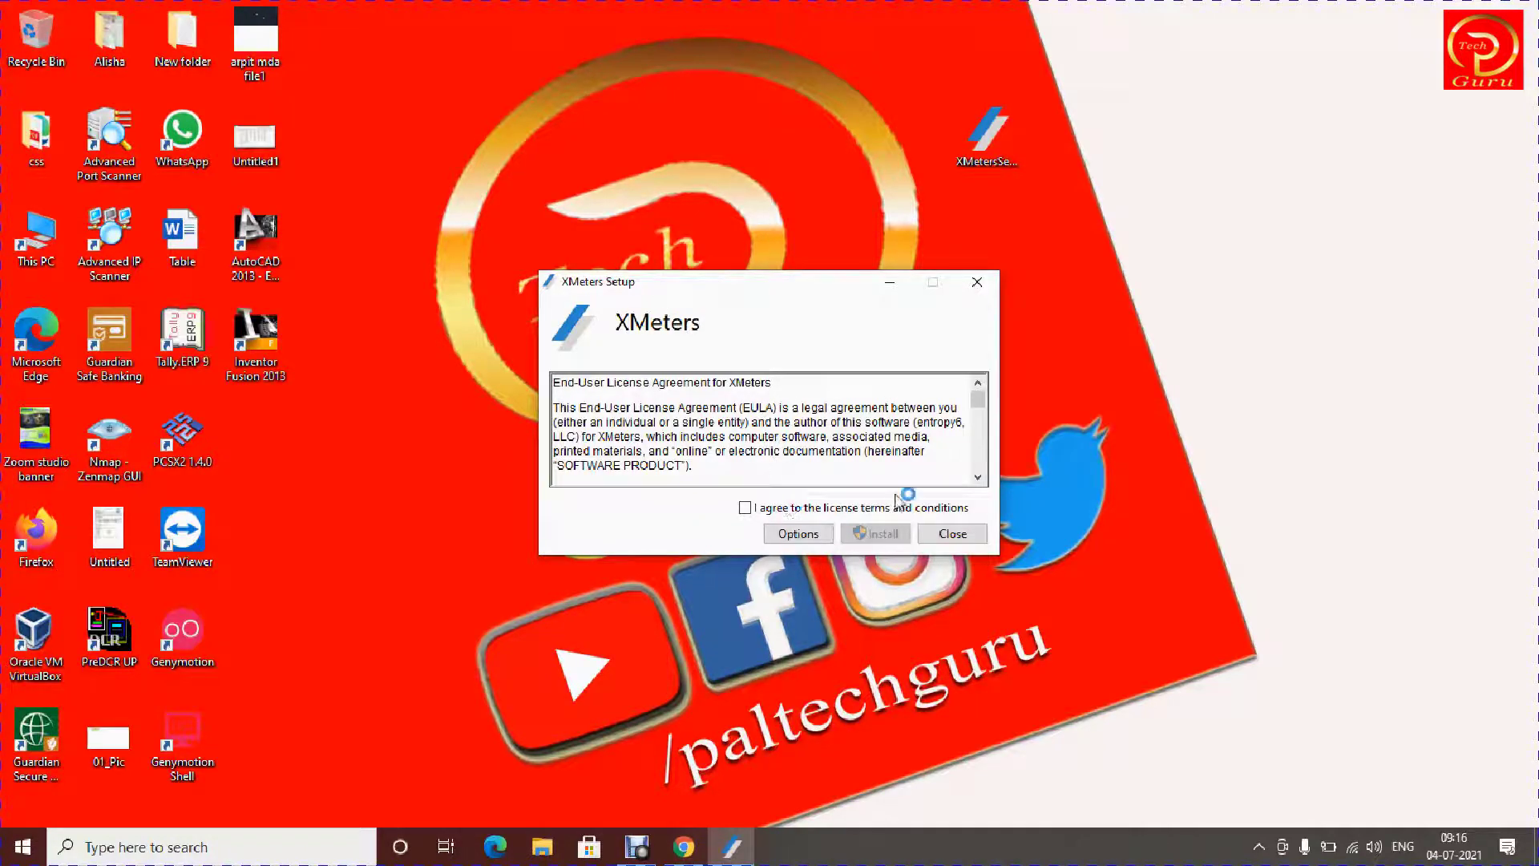
Accept the license terms and install XMeters, letting setup close and restart the applications in use, and finish with Launch.
click(746, 508)
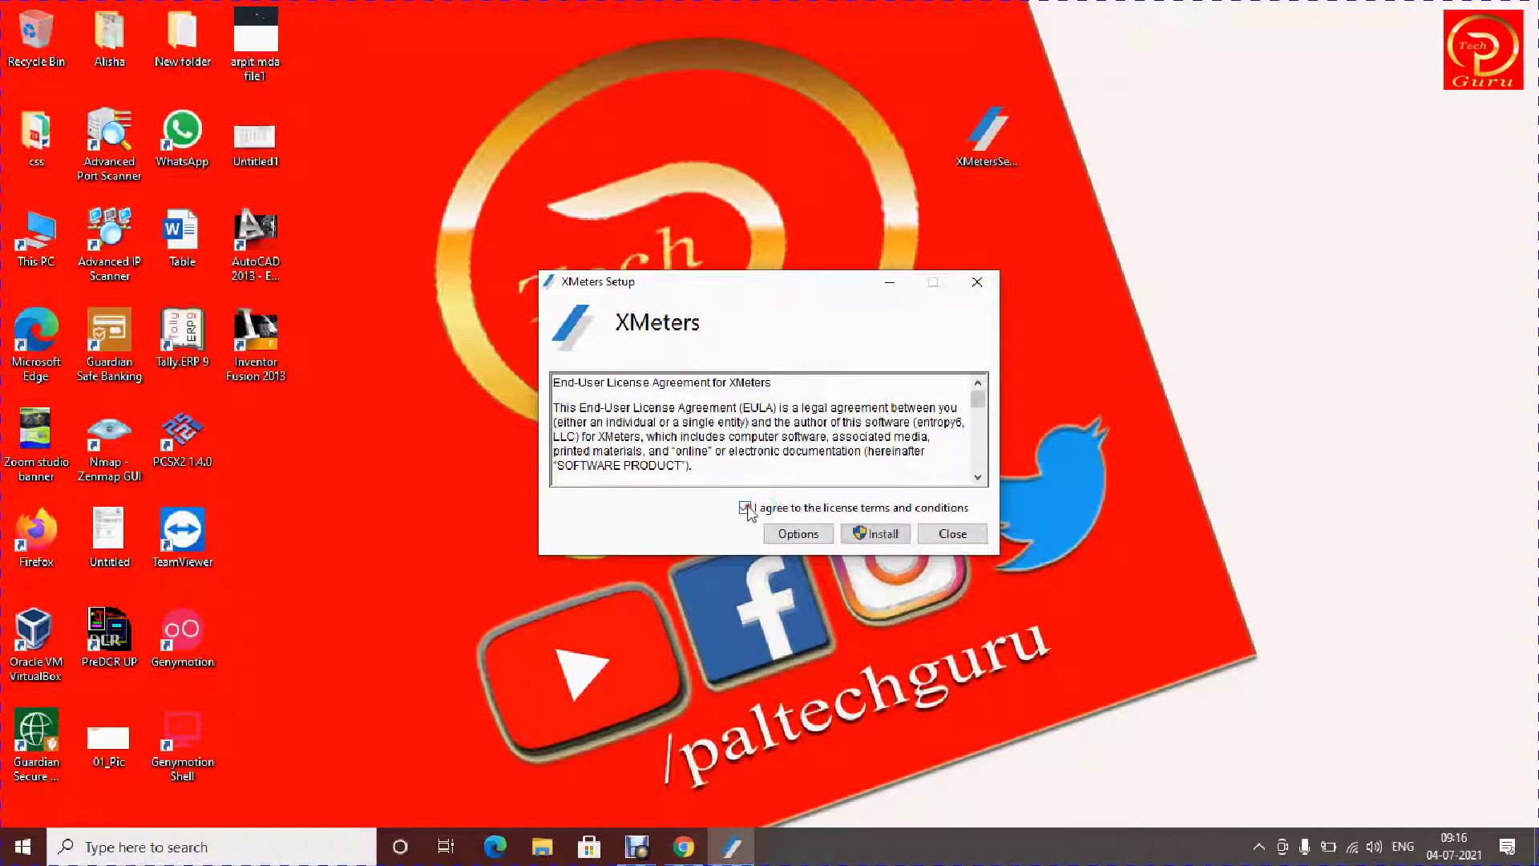
click(880, 533)
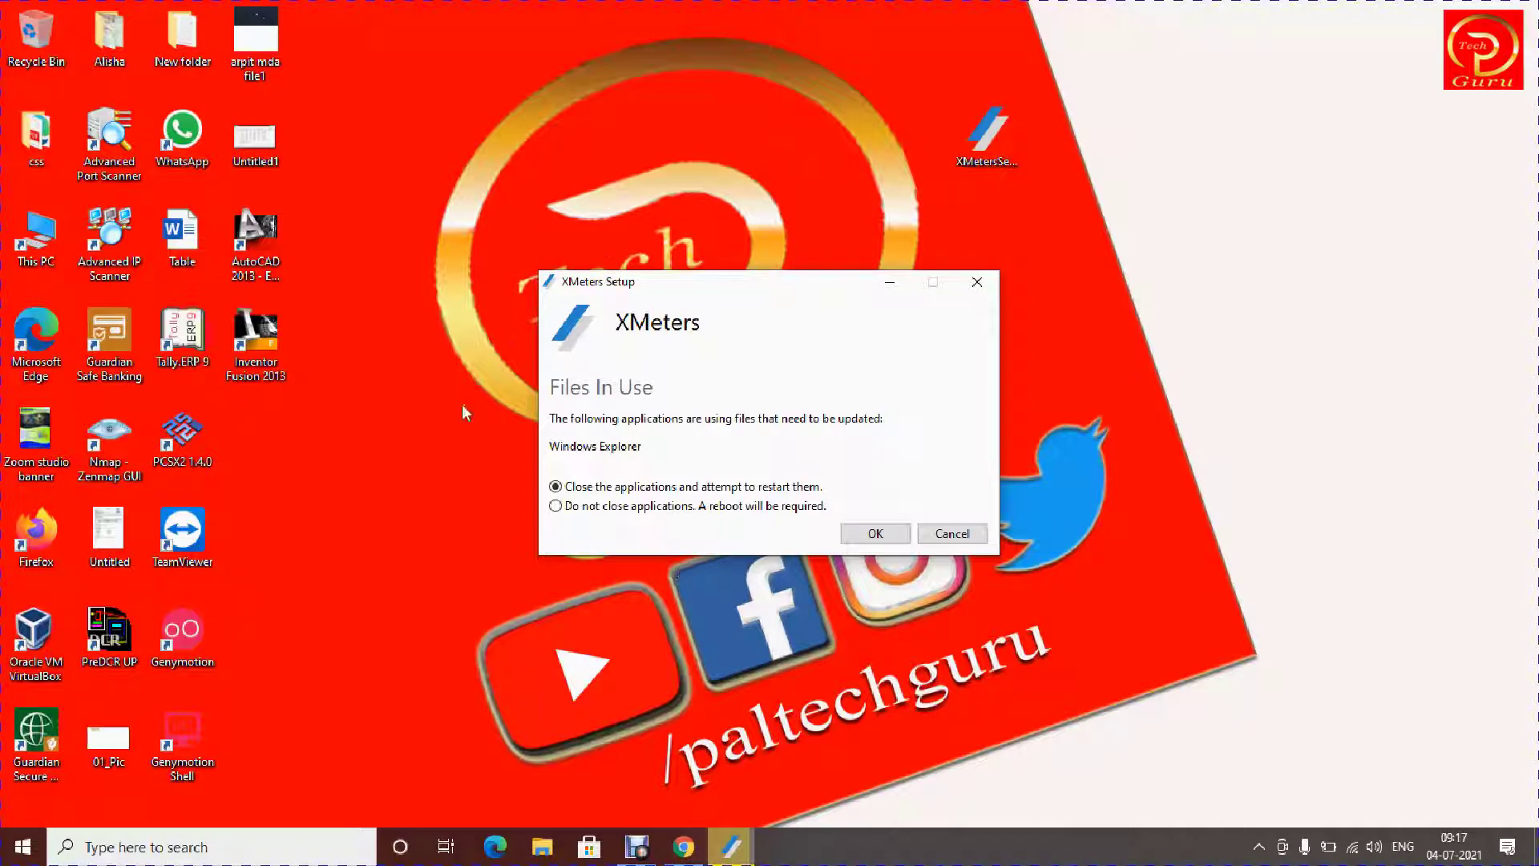
click(874, 533)
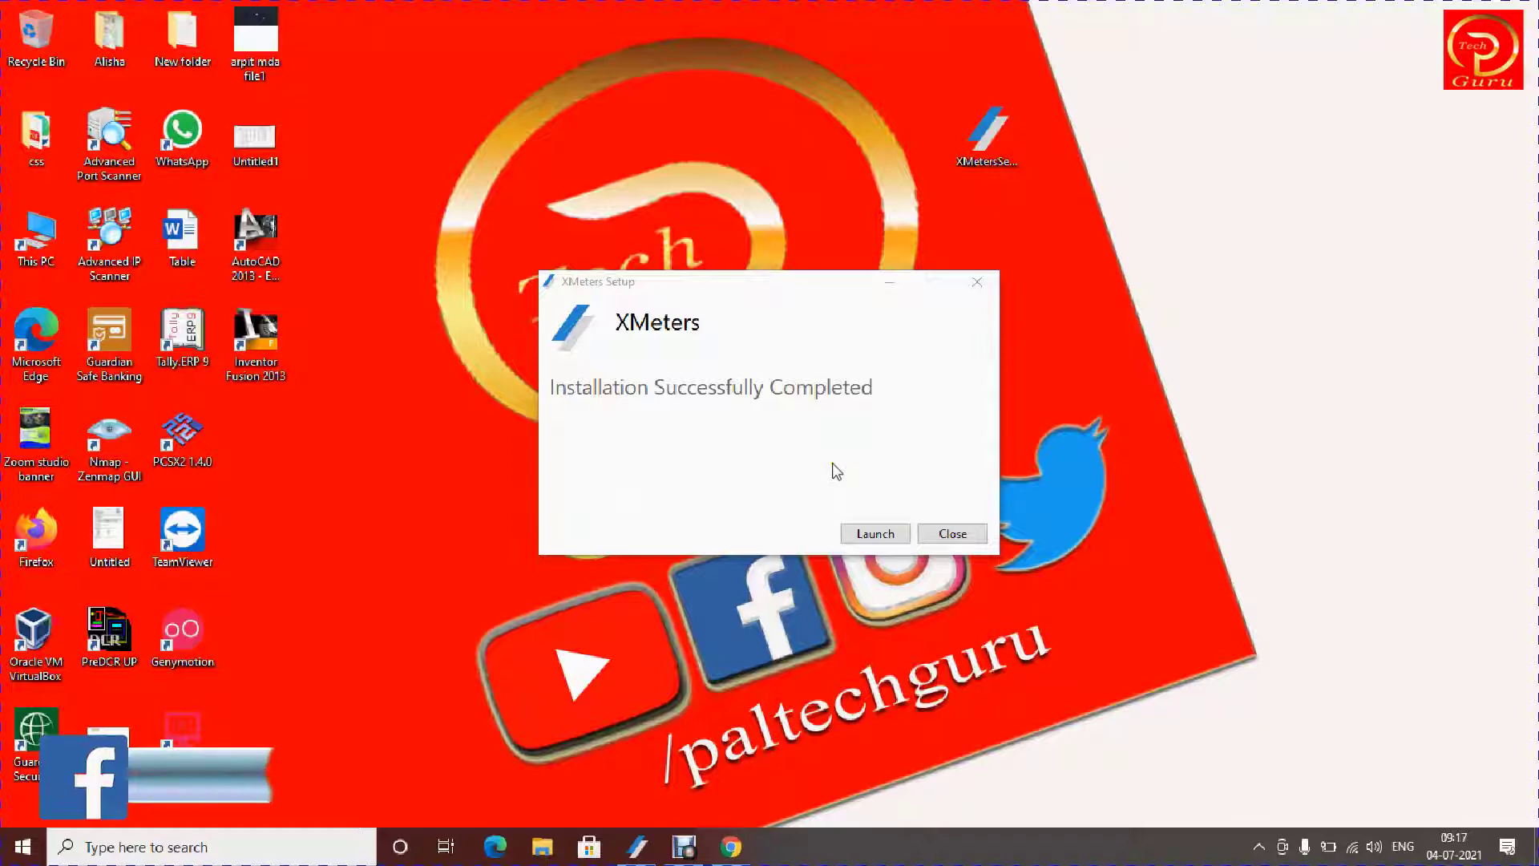
click(872, 533)
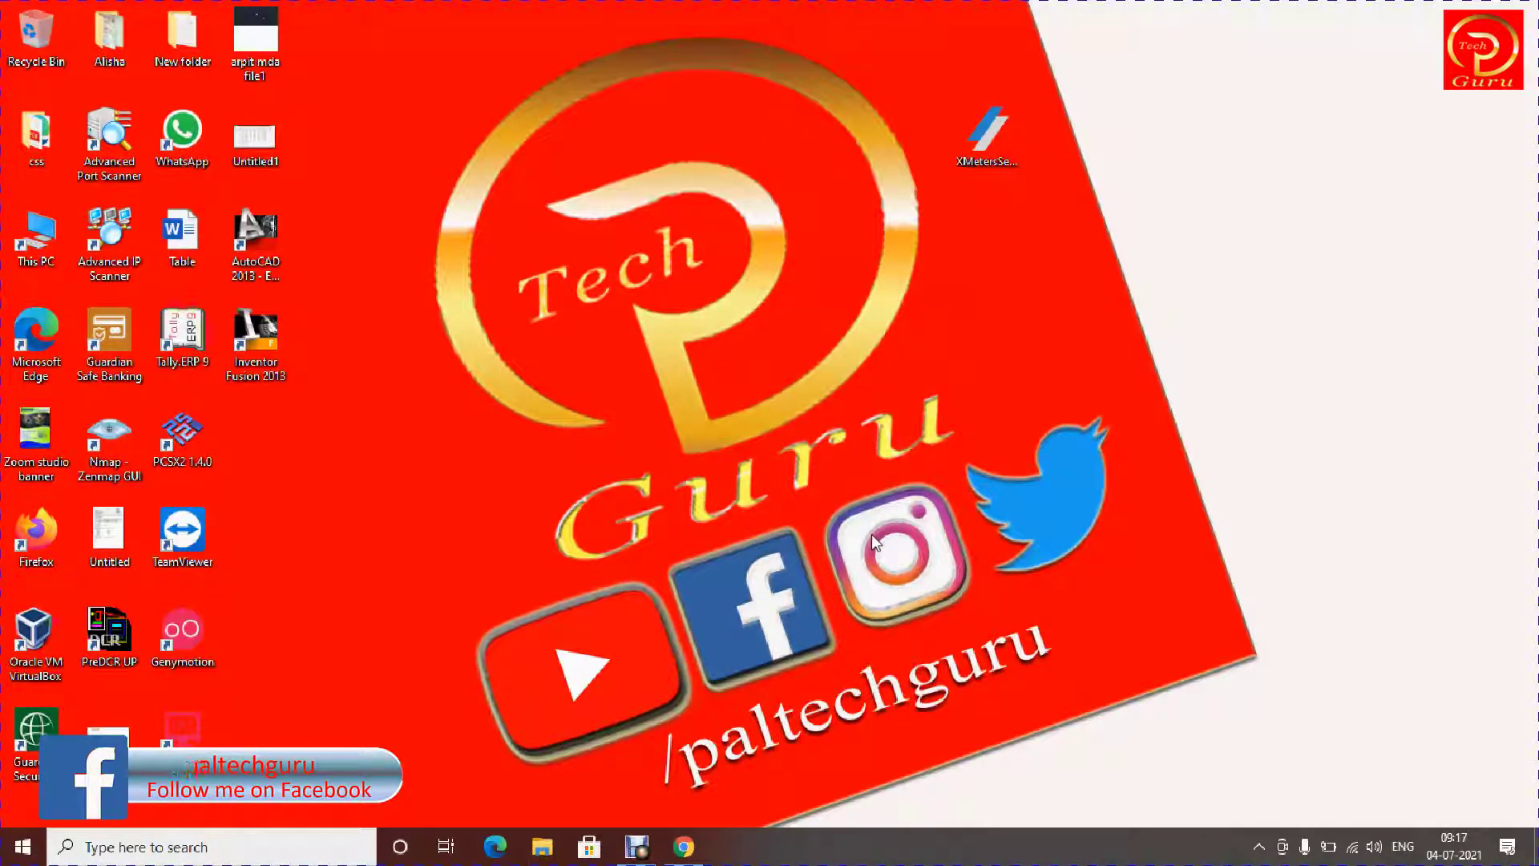
Start XMeters from the recently added programs and allow its toolbar on the taskbar.
click(32, 843)
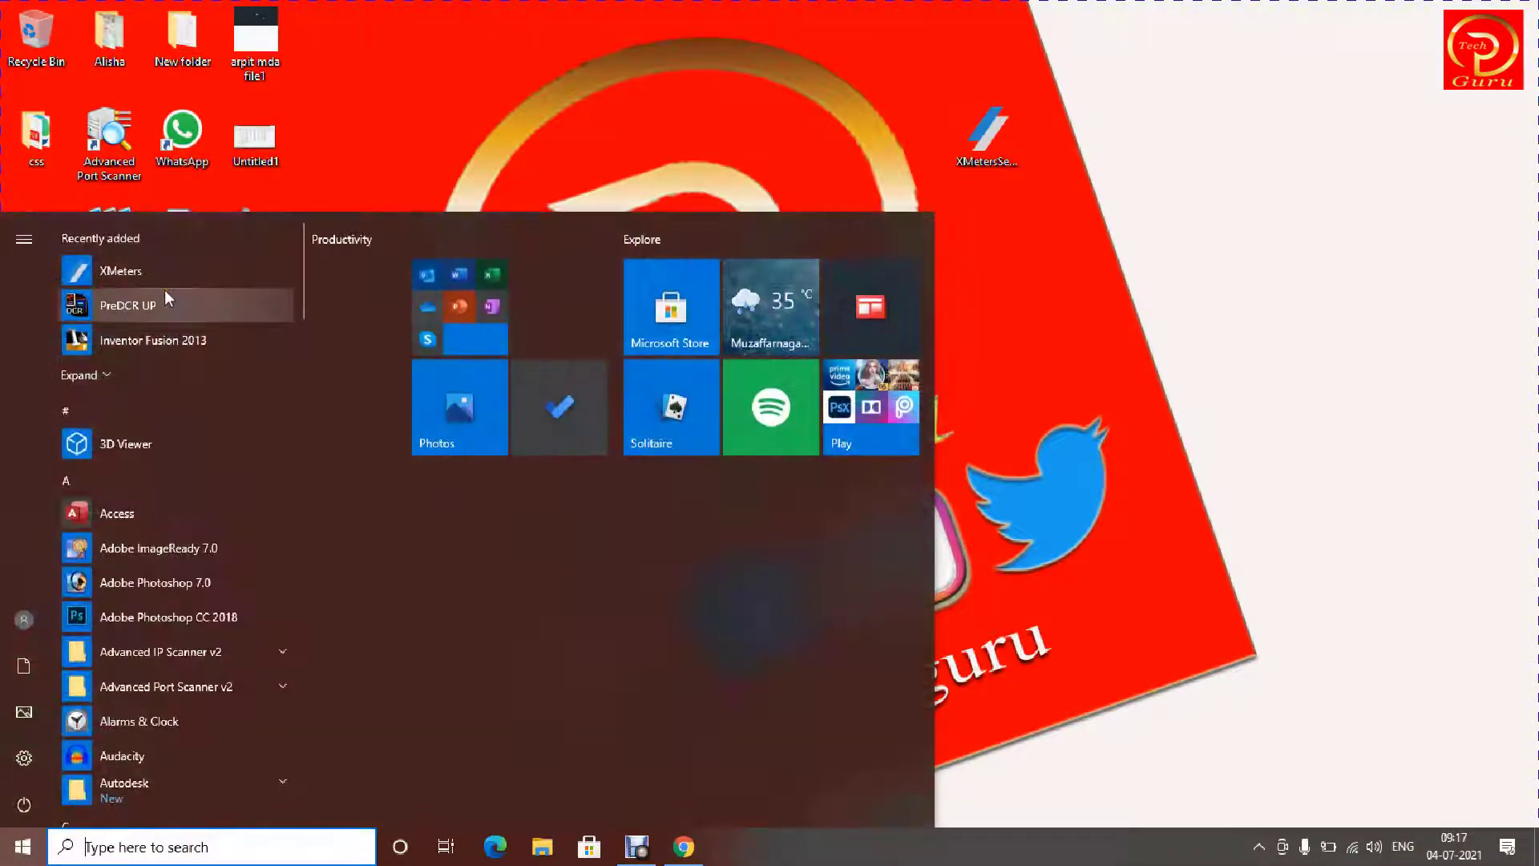
click(145, 276)
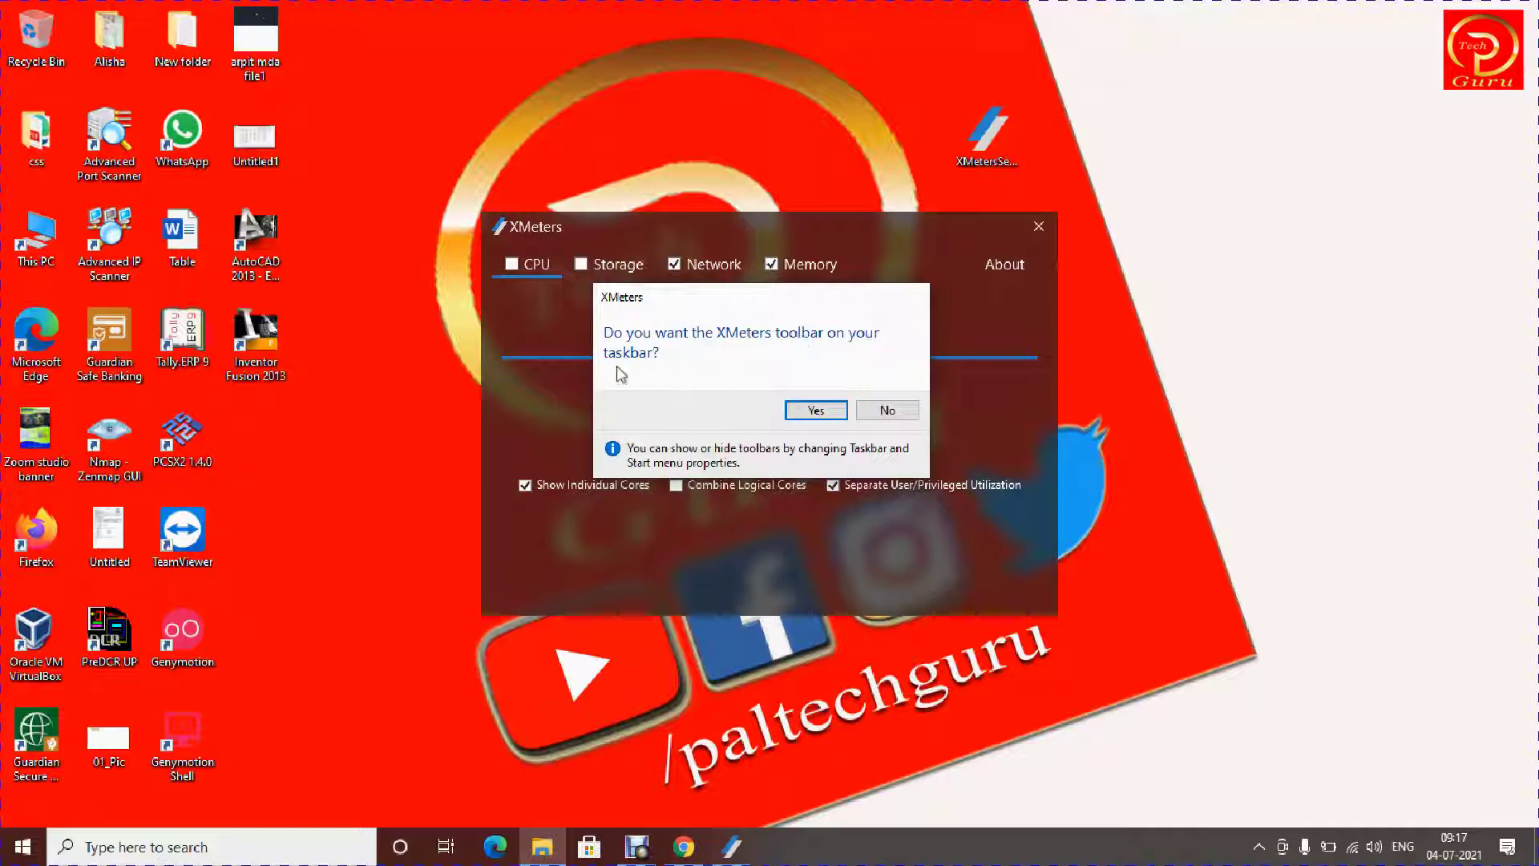
click(815, 410)
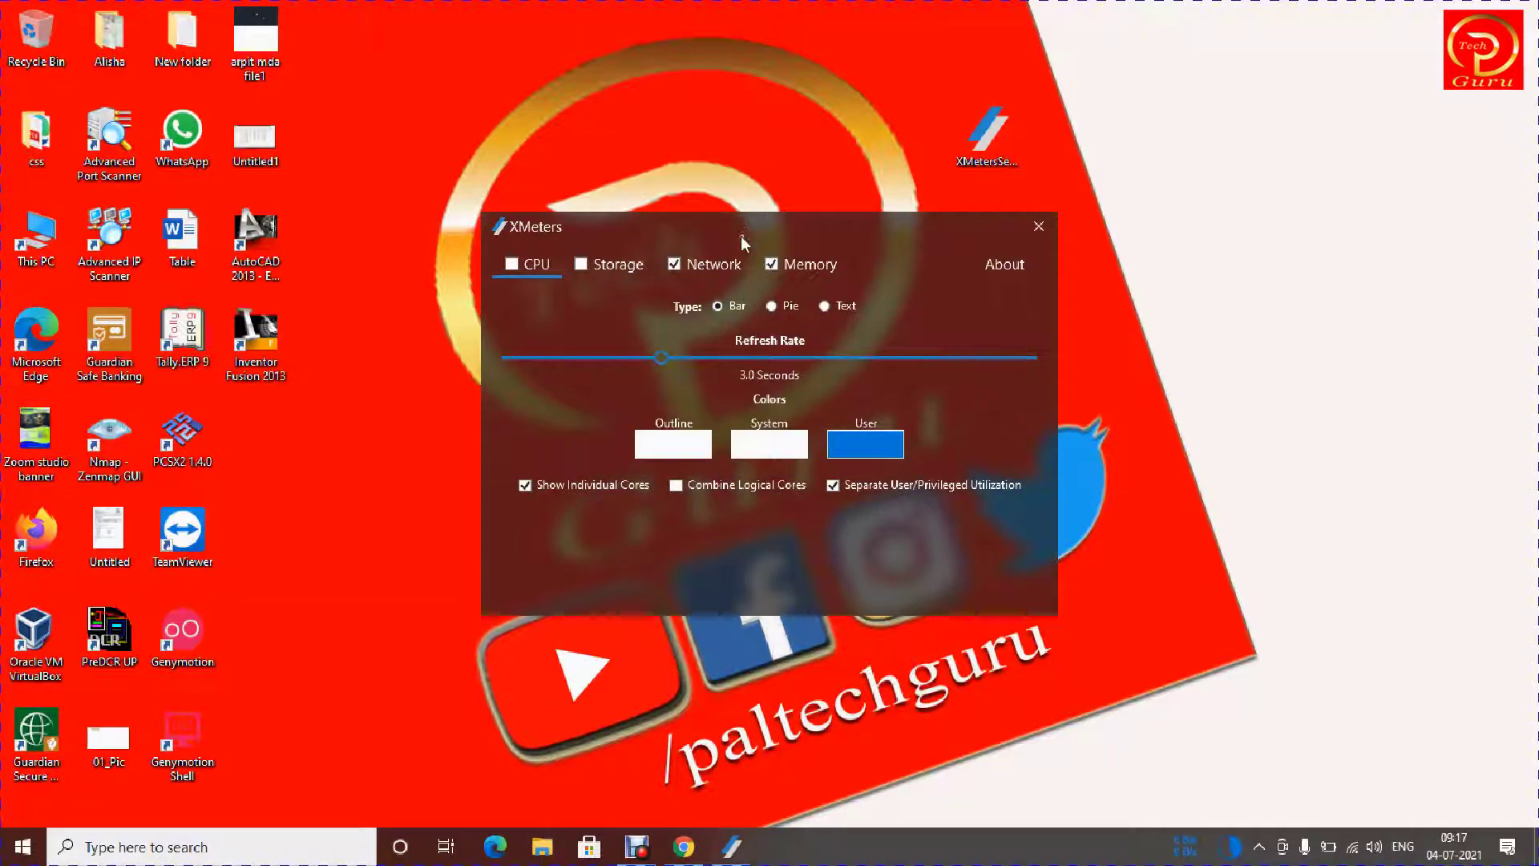
Move the XMeters settings window aside and try out the CPU and Storage meters, switching both back off.
drag(742, 239, 799, 192)
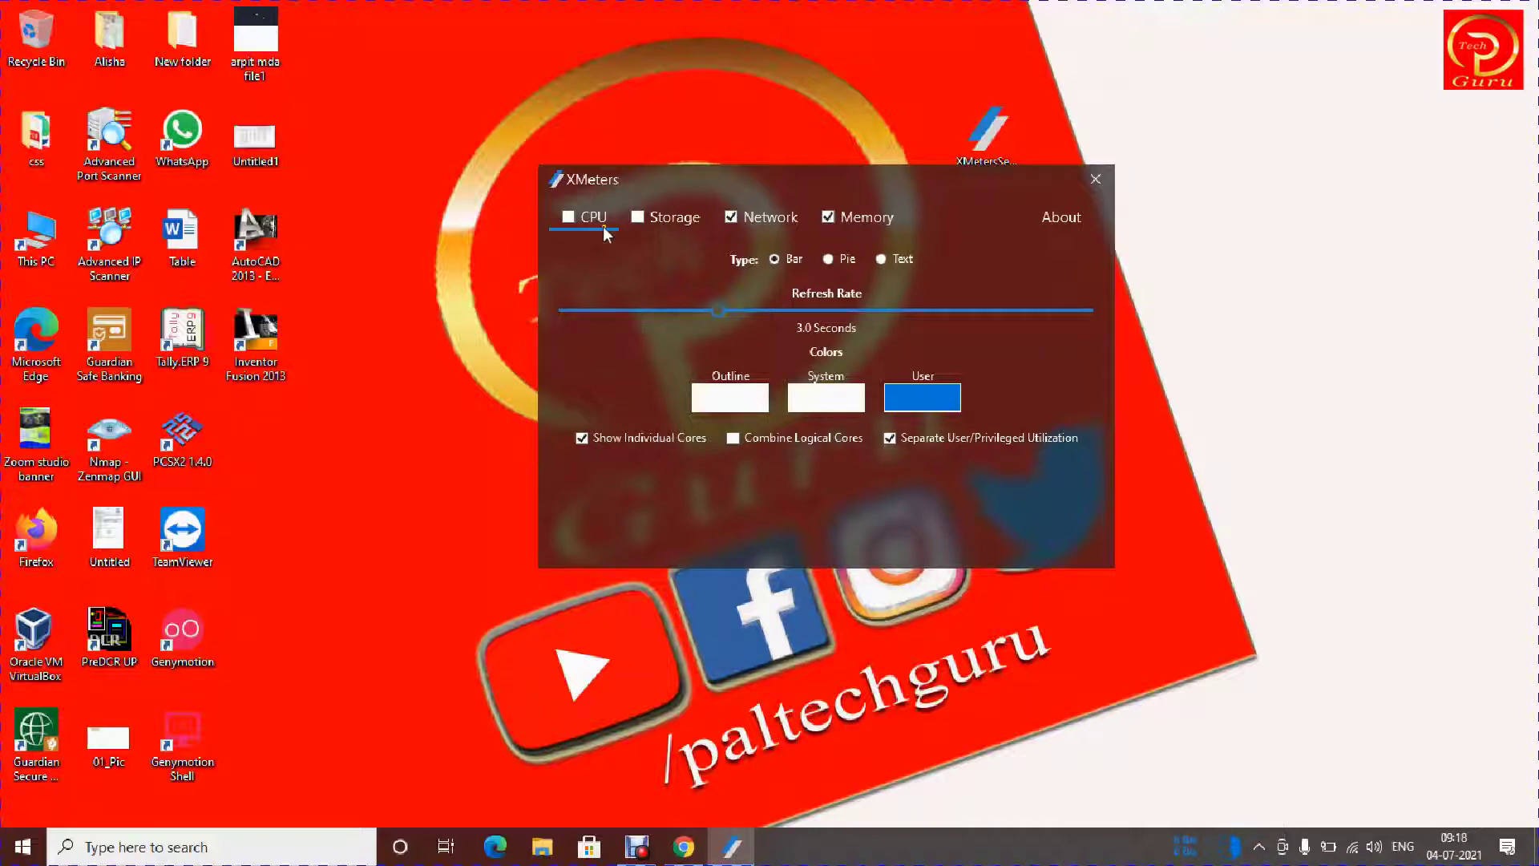
click(569, 214)
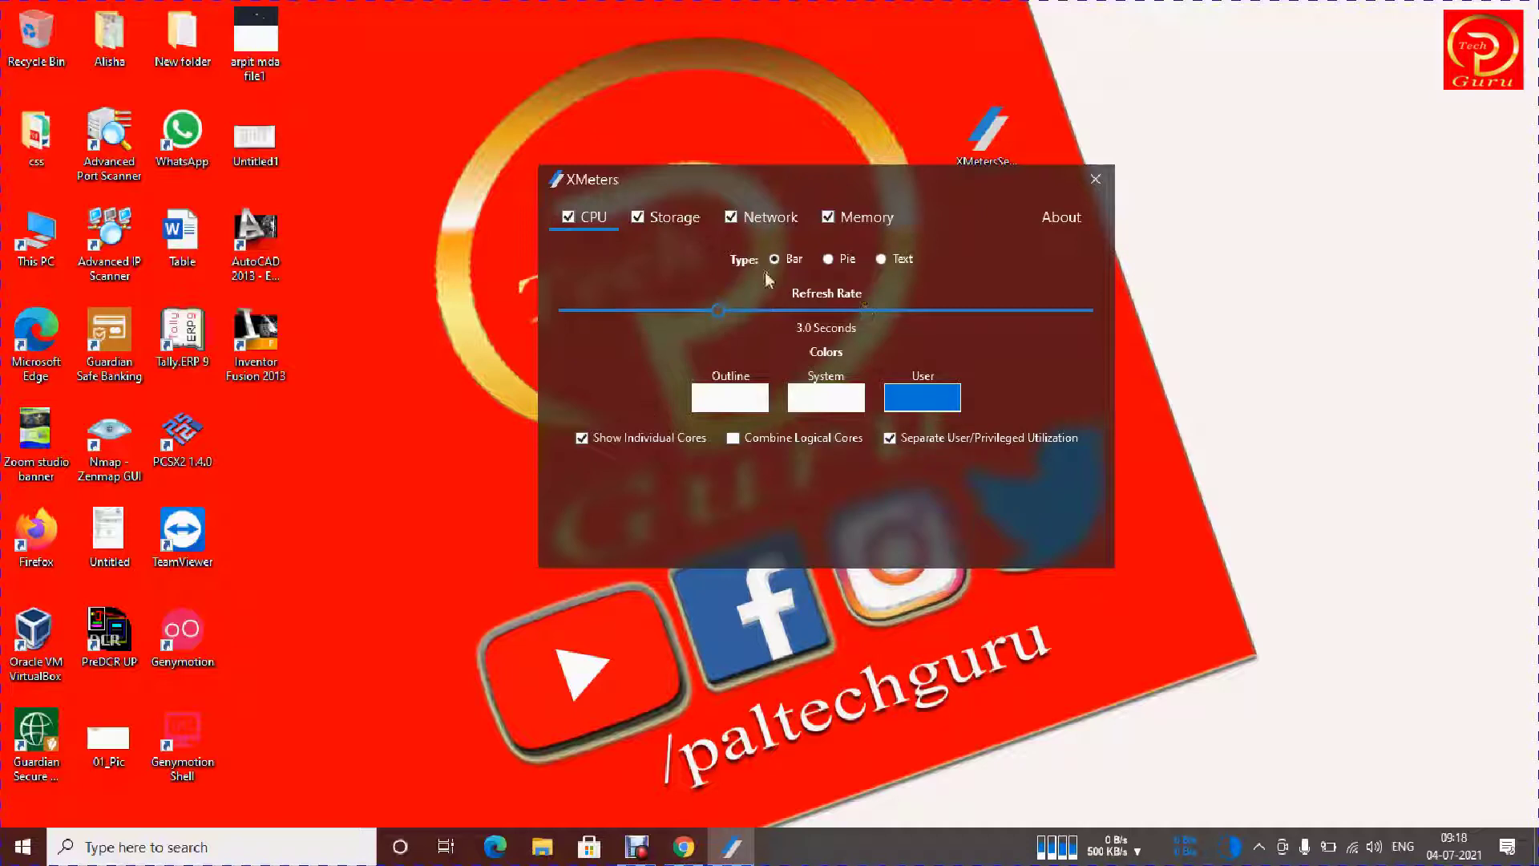
click(567, 217)
click(638, 216)
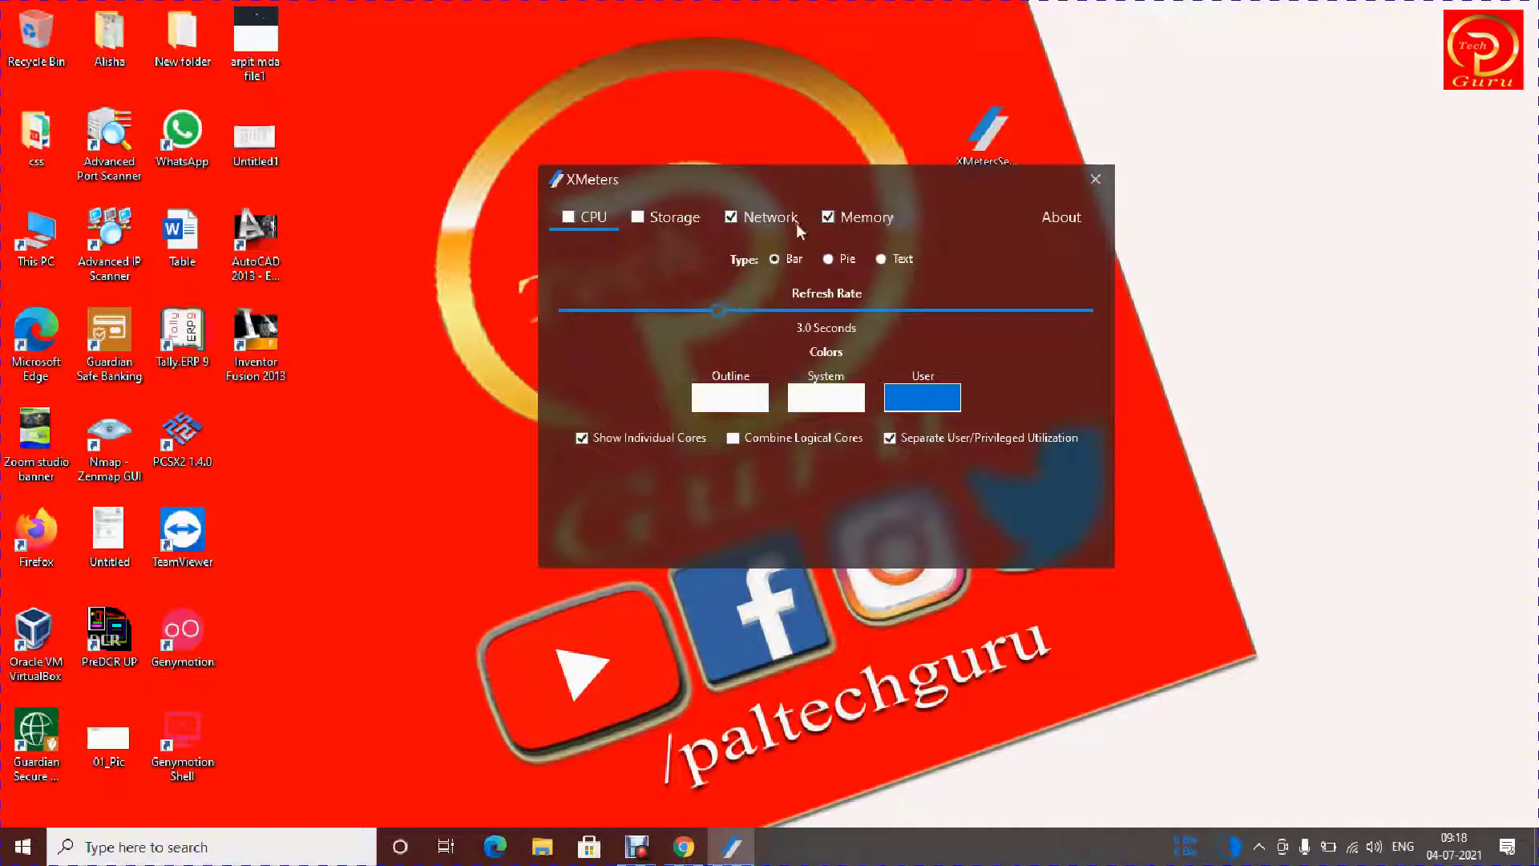
Close the XMeters settings window and return to the clear desktop.
click(1095, 179)
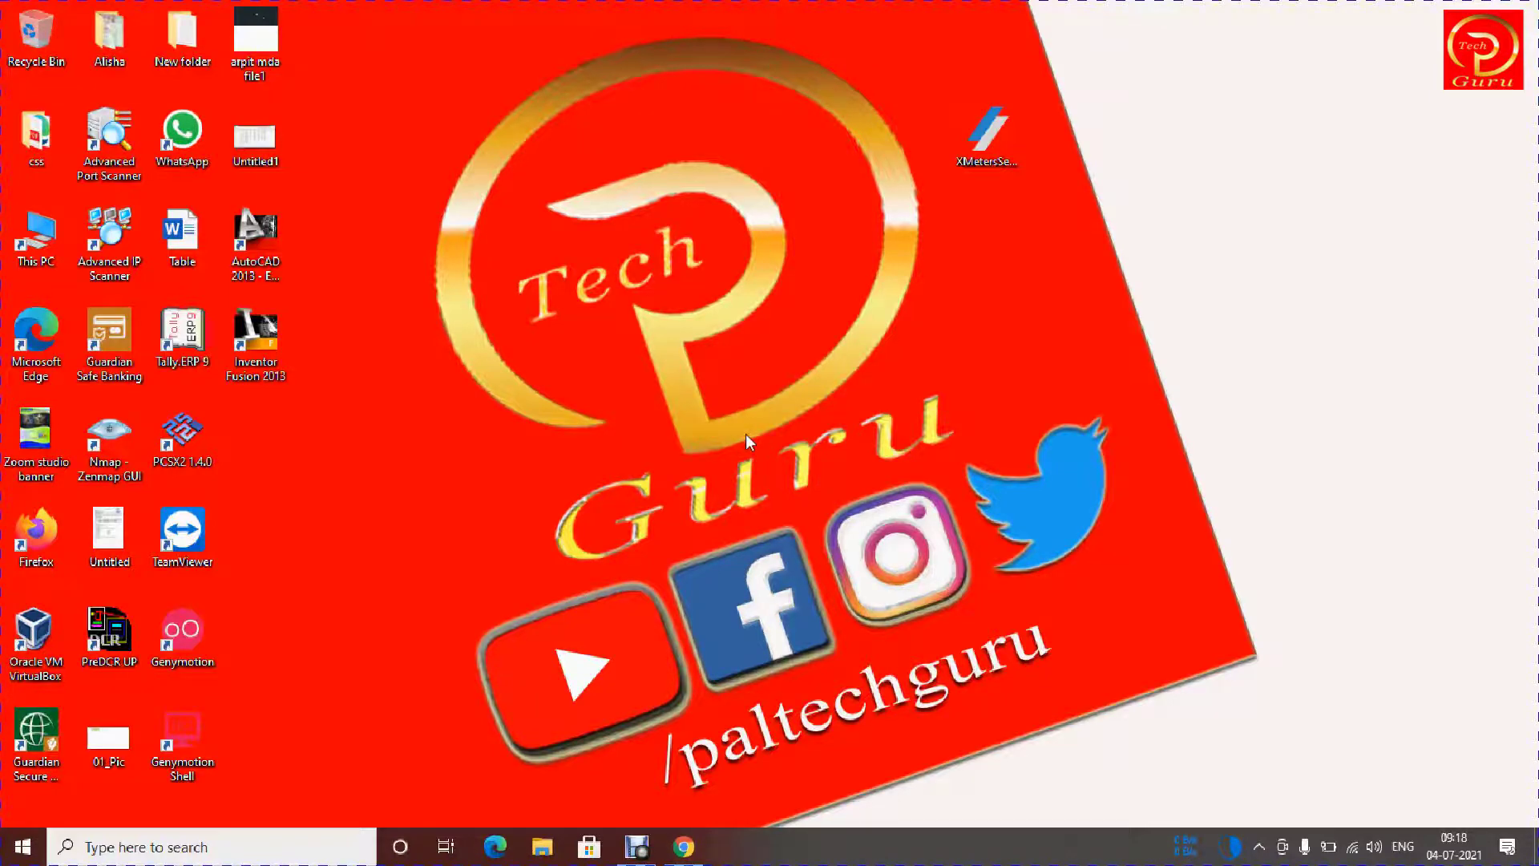
key(super)
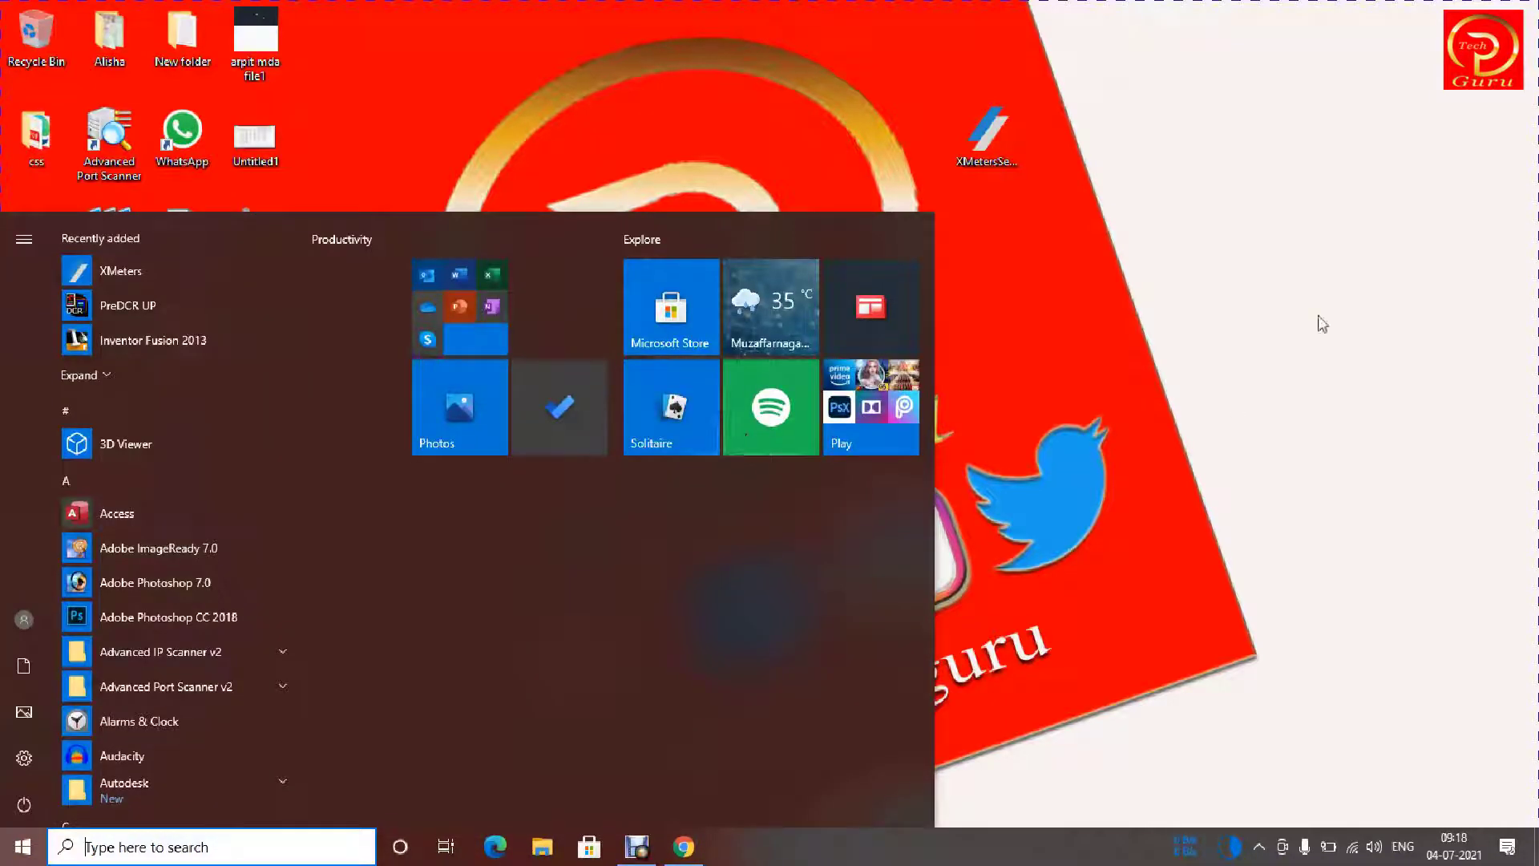
click(1319, 326)
Switch to Chrome, open youtube.com in a new tab, and show its navigation sidebar.
click(683, 847)
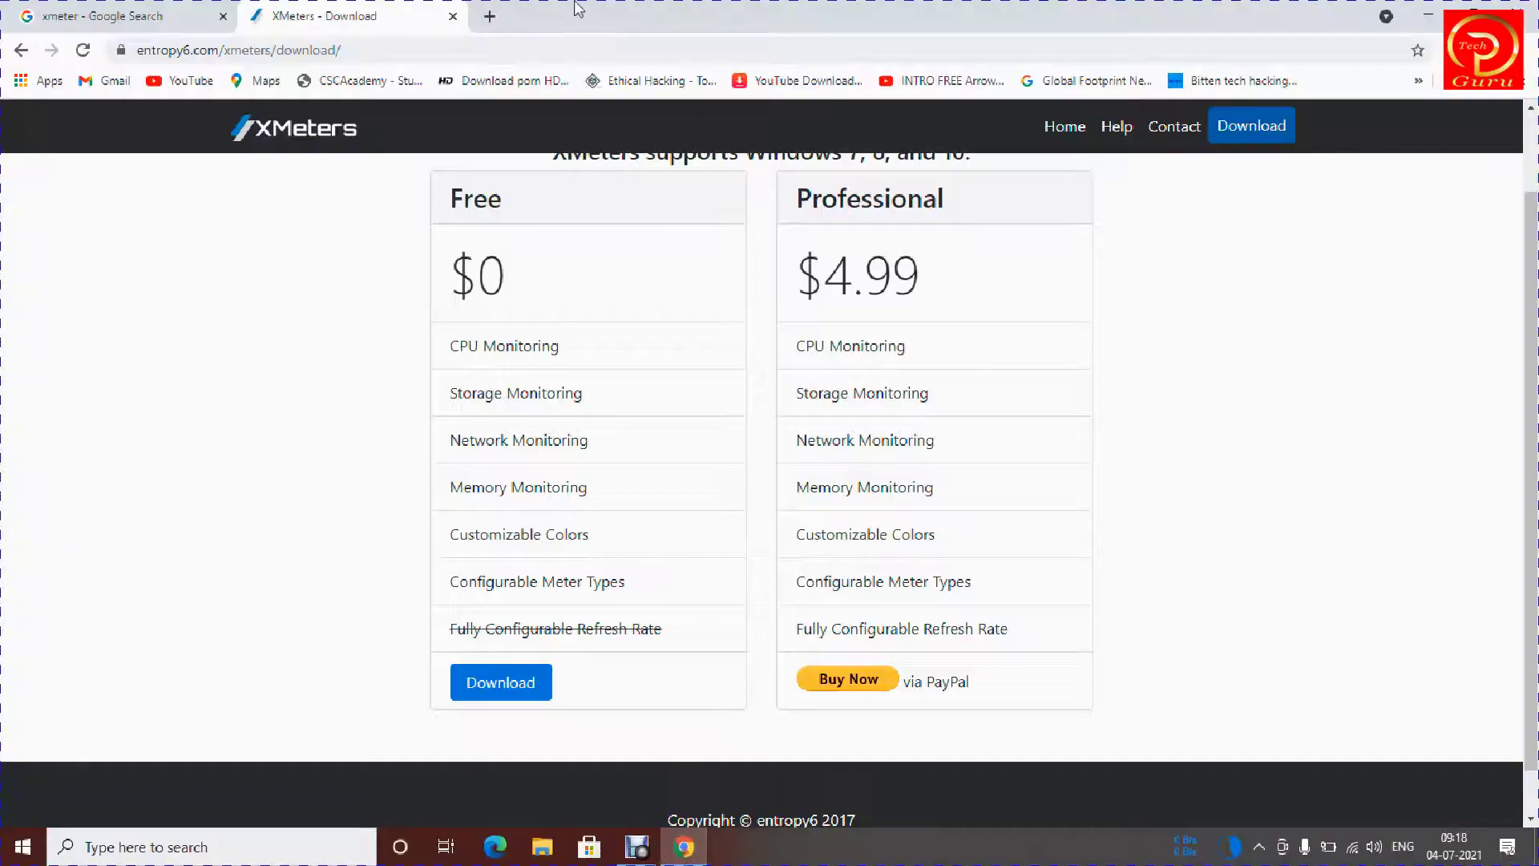
click(488, 17)
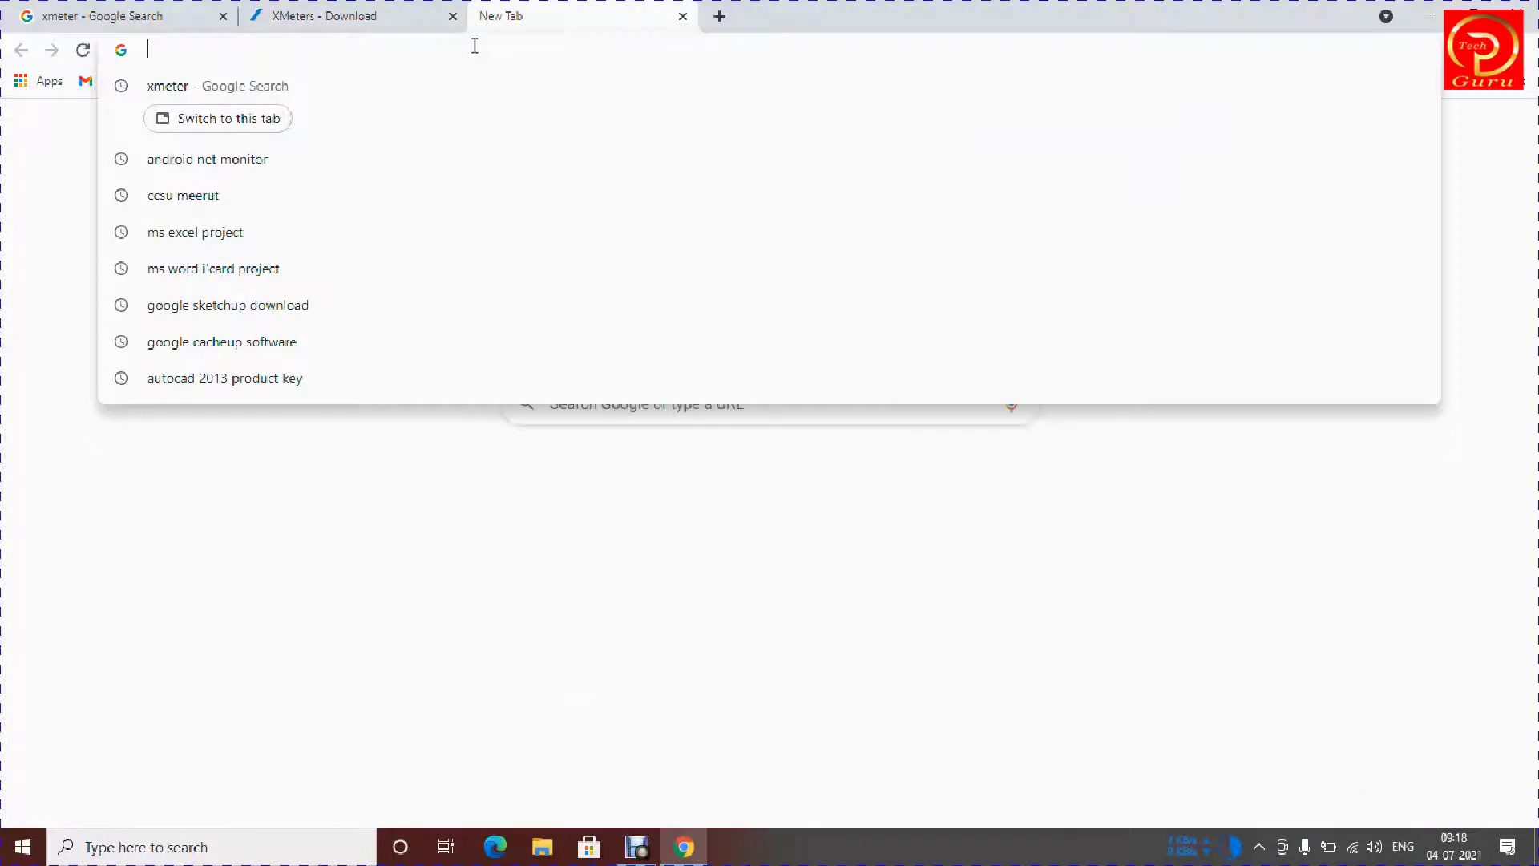
text(youtube.com)
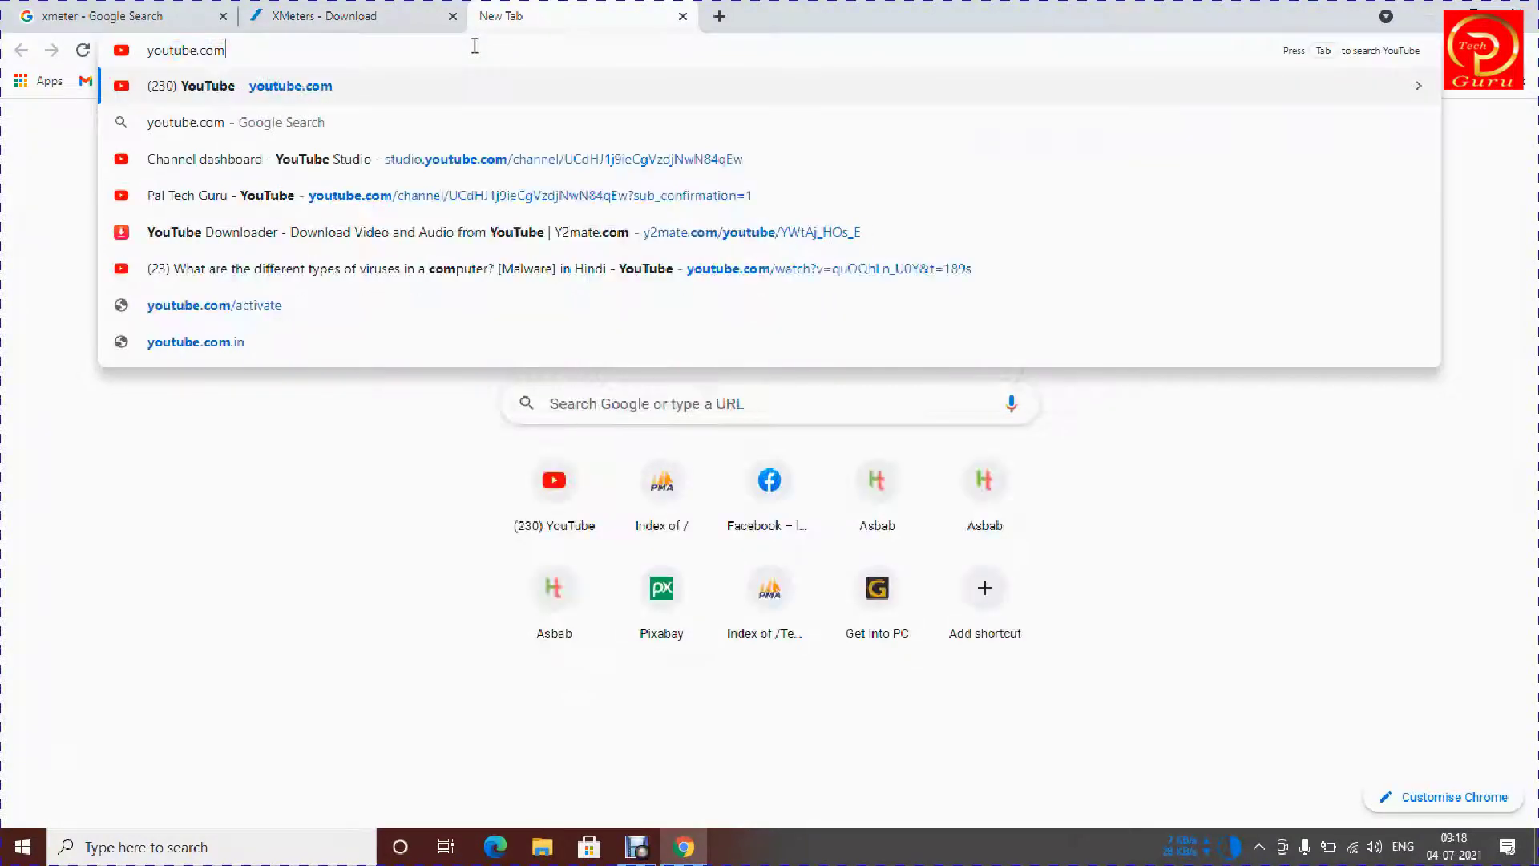
key(Return)
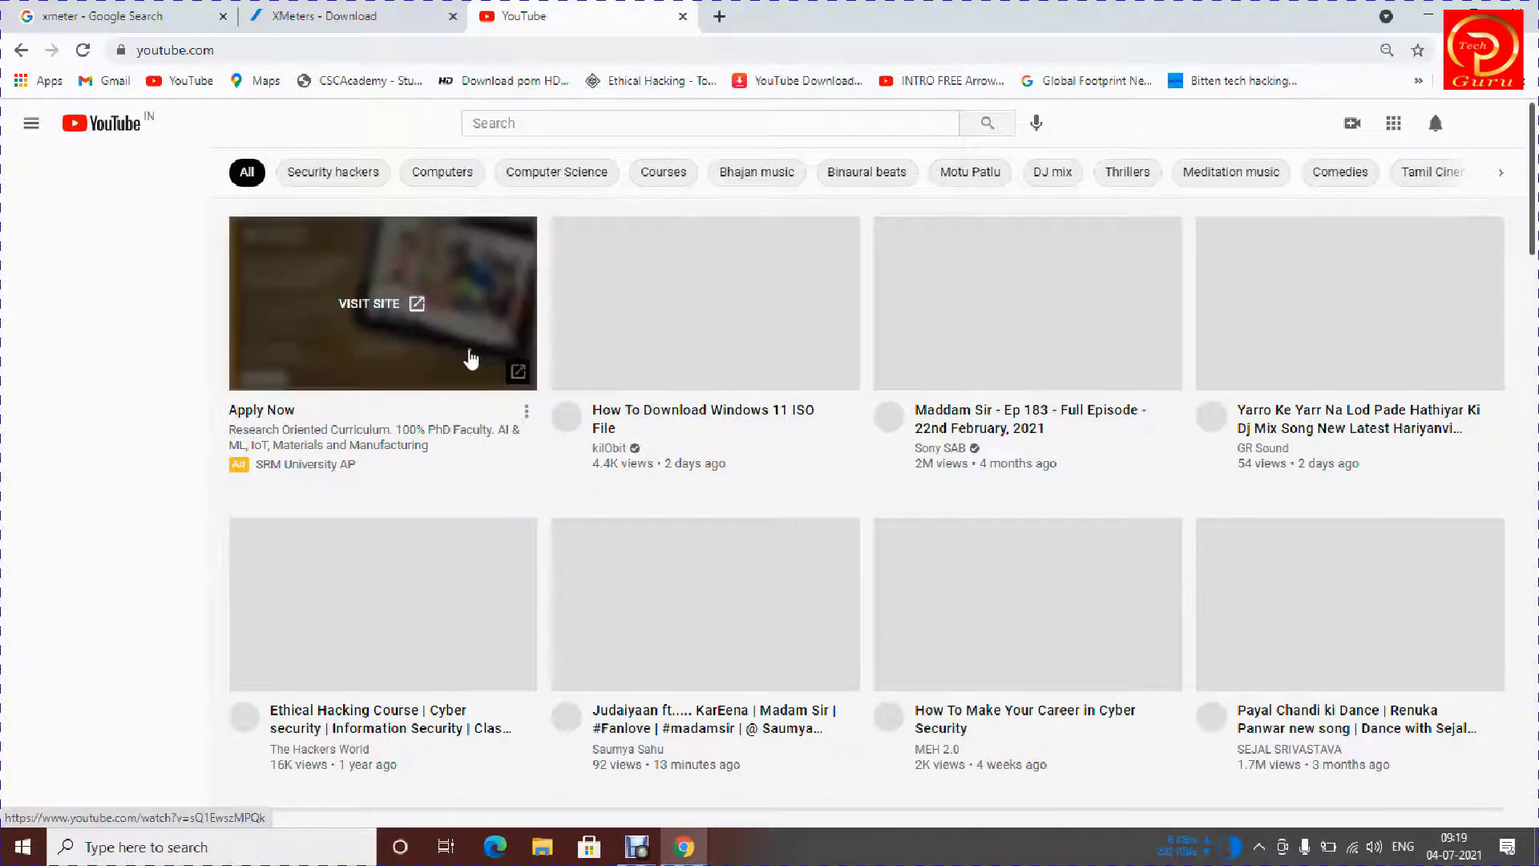
click(34, 126)
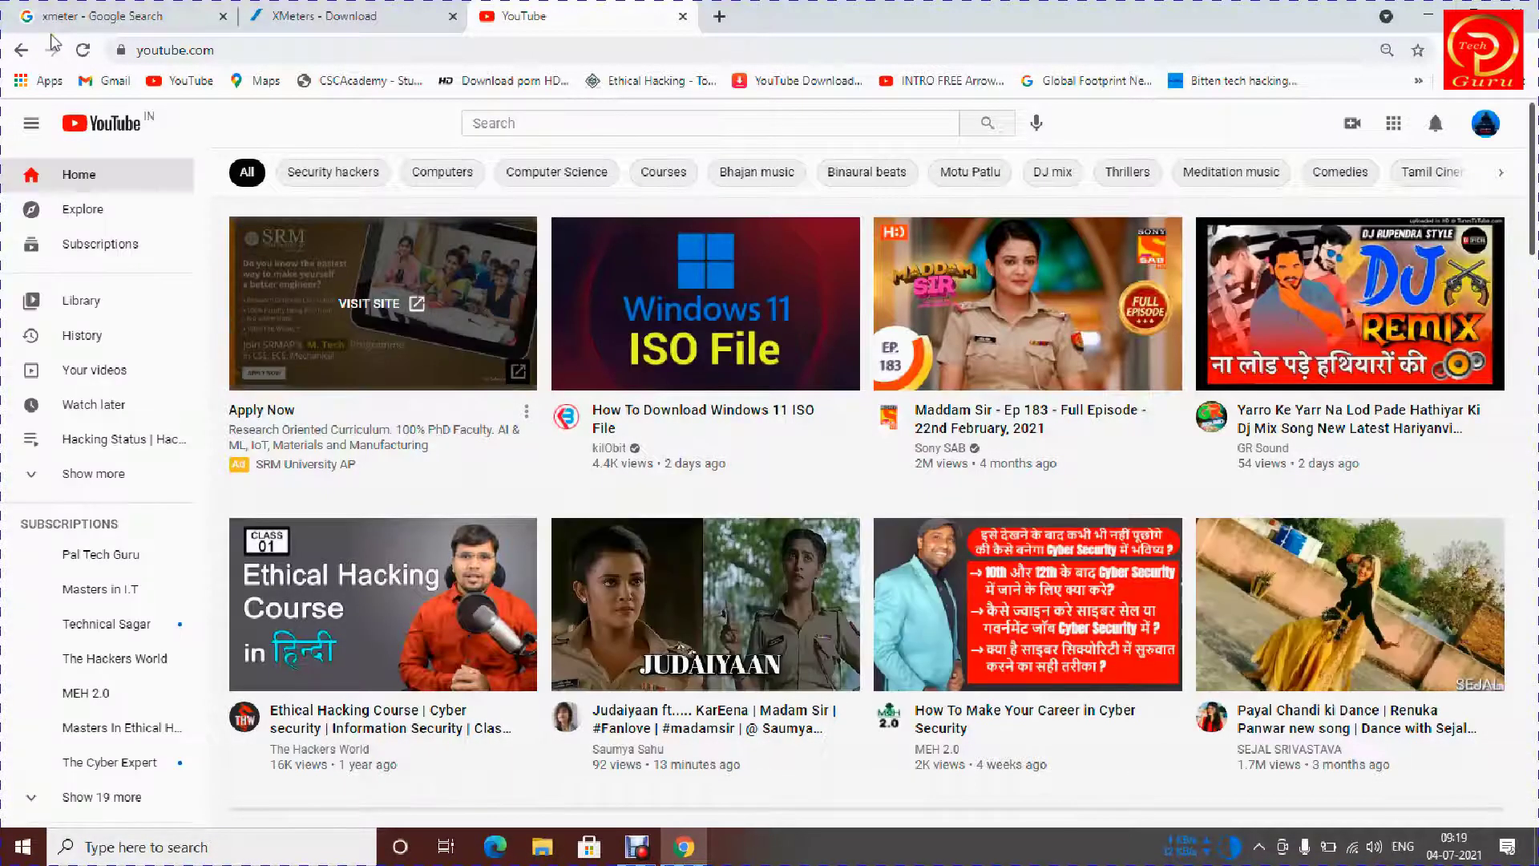
Collapse the YouTube navigation sidebar and search YouTube for paltechguru.
click(34, 126)
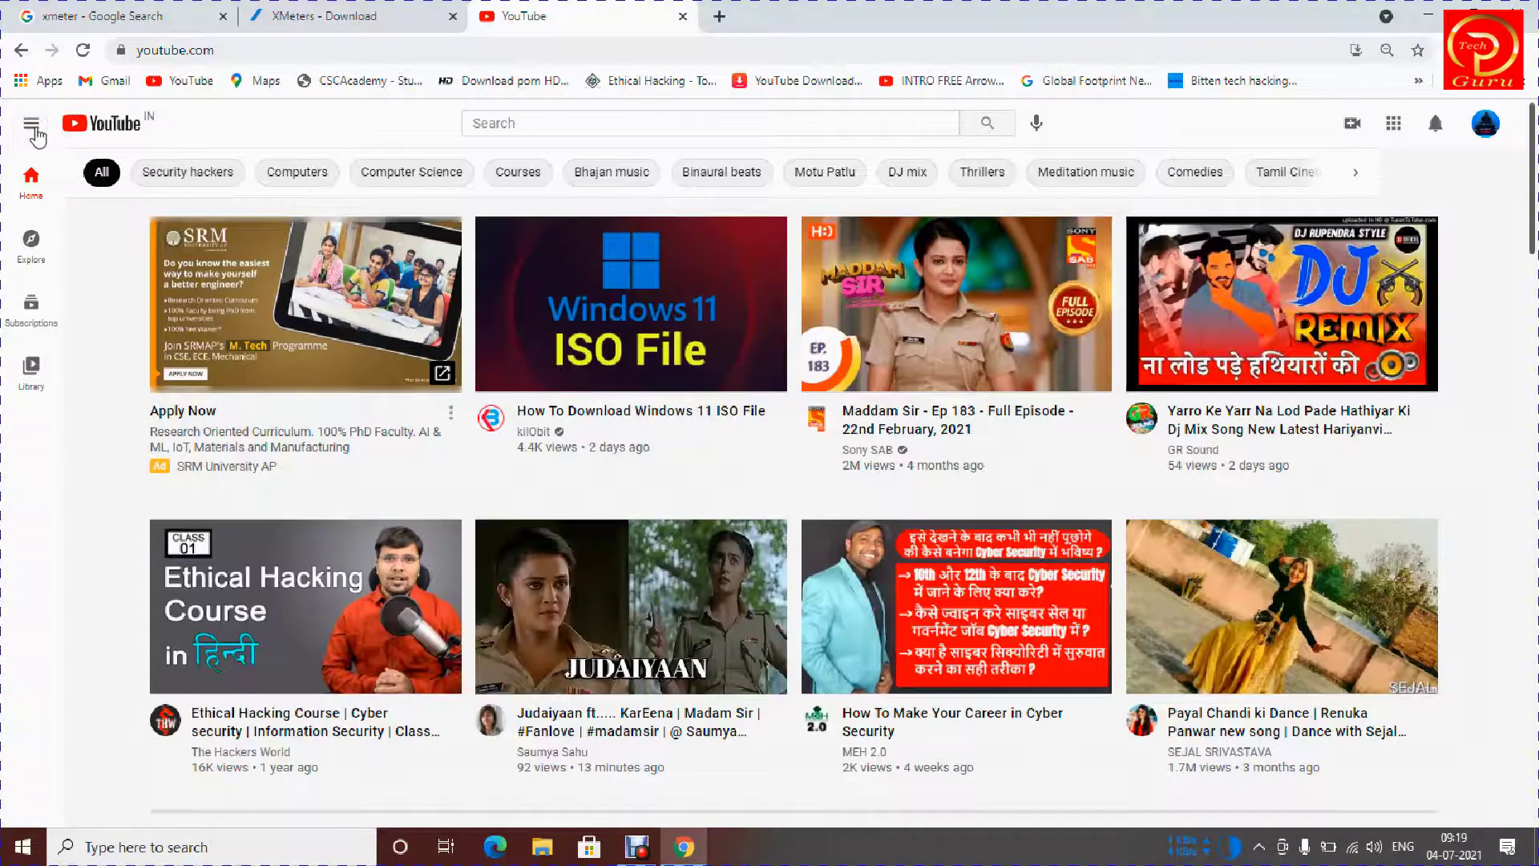
click(569, 125)
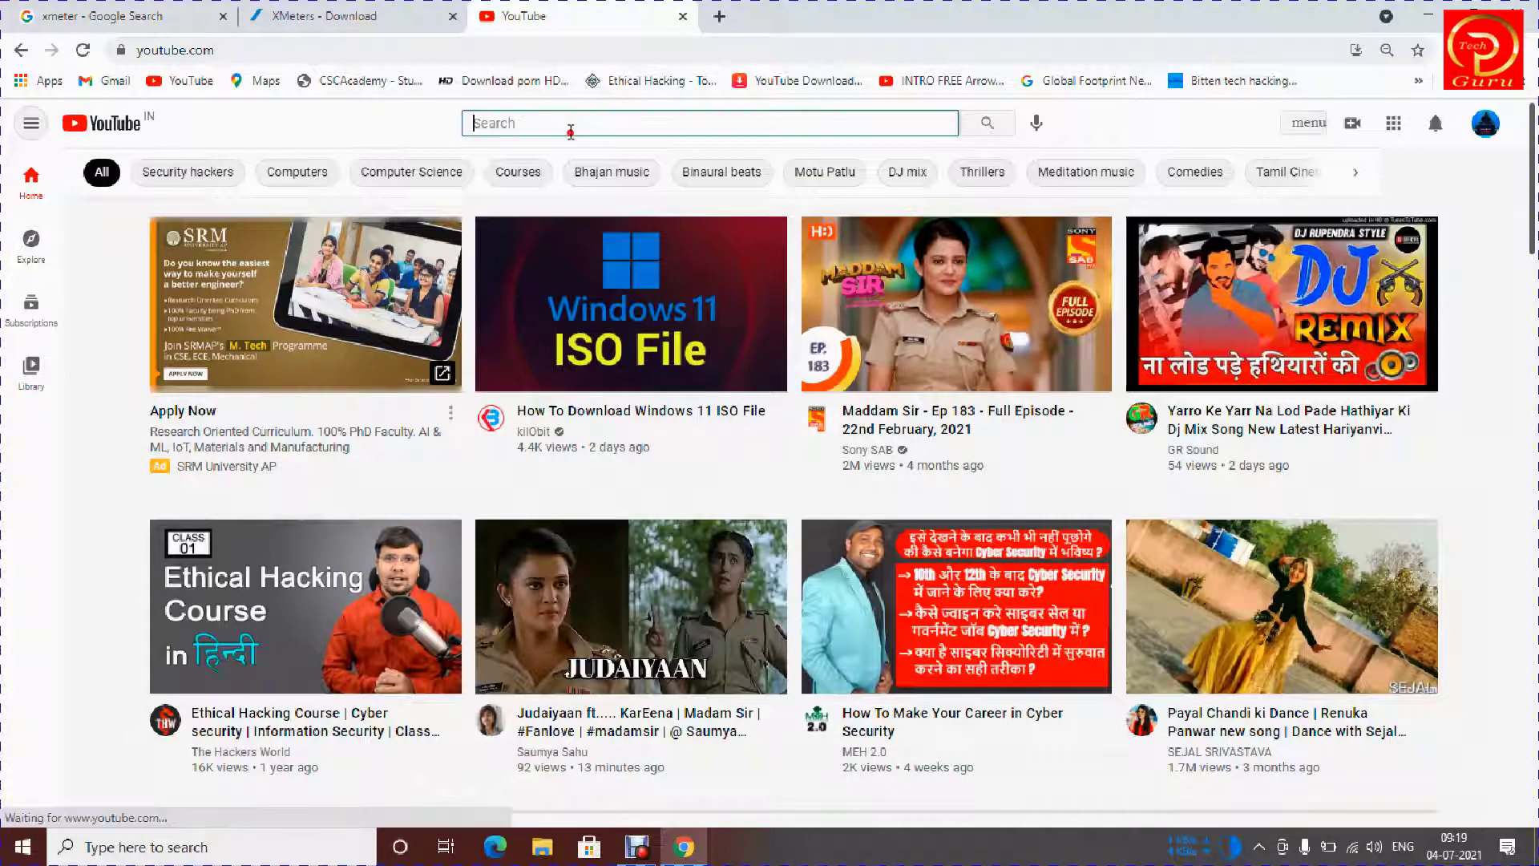
text(yo)
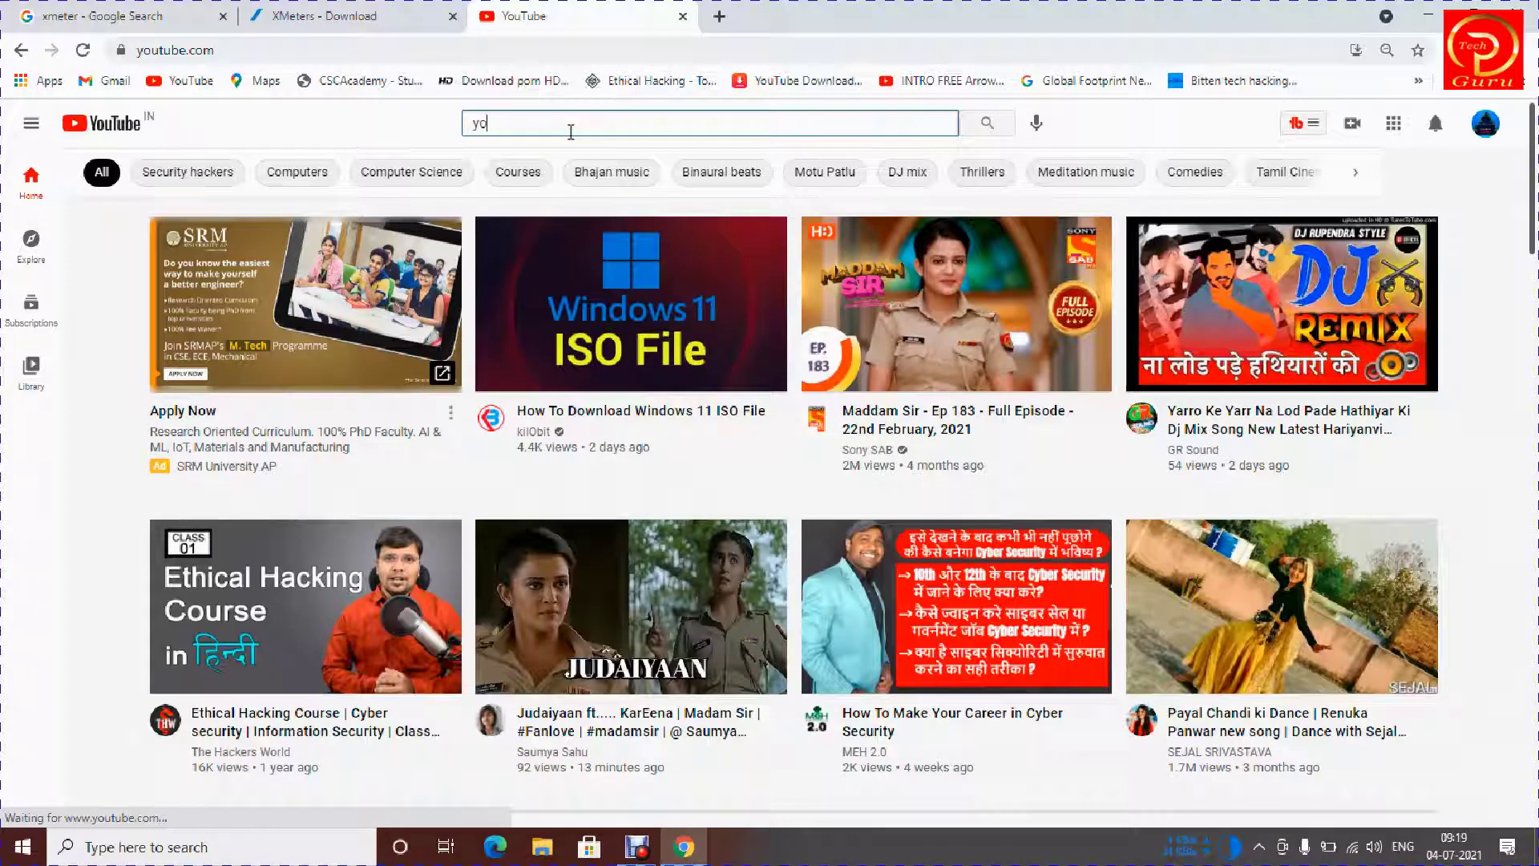
key(BackSpace)
key(BackSpace)
text(paltechguru)
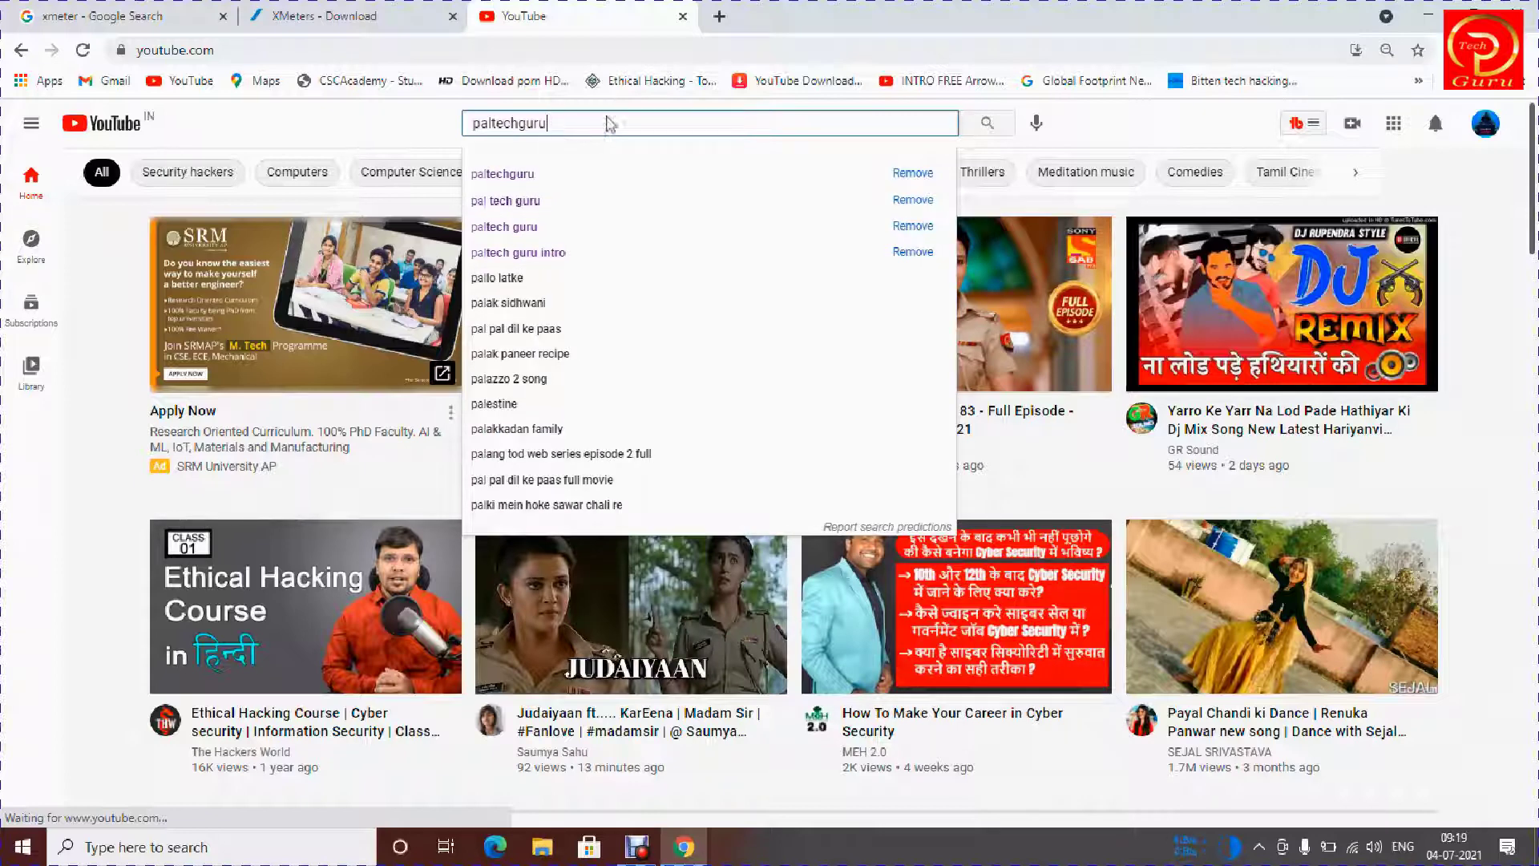
click(987, 123)
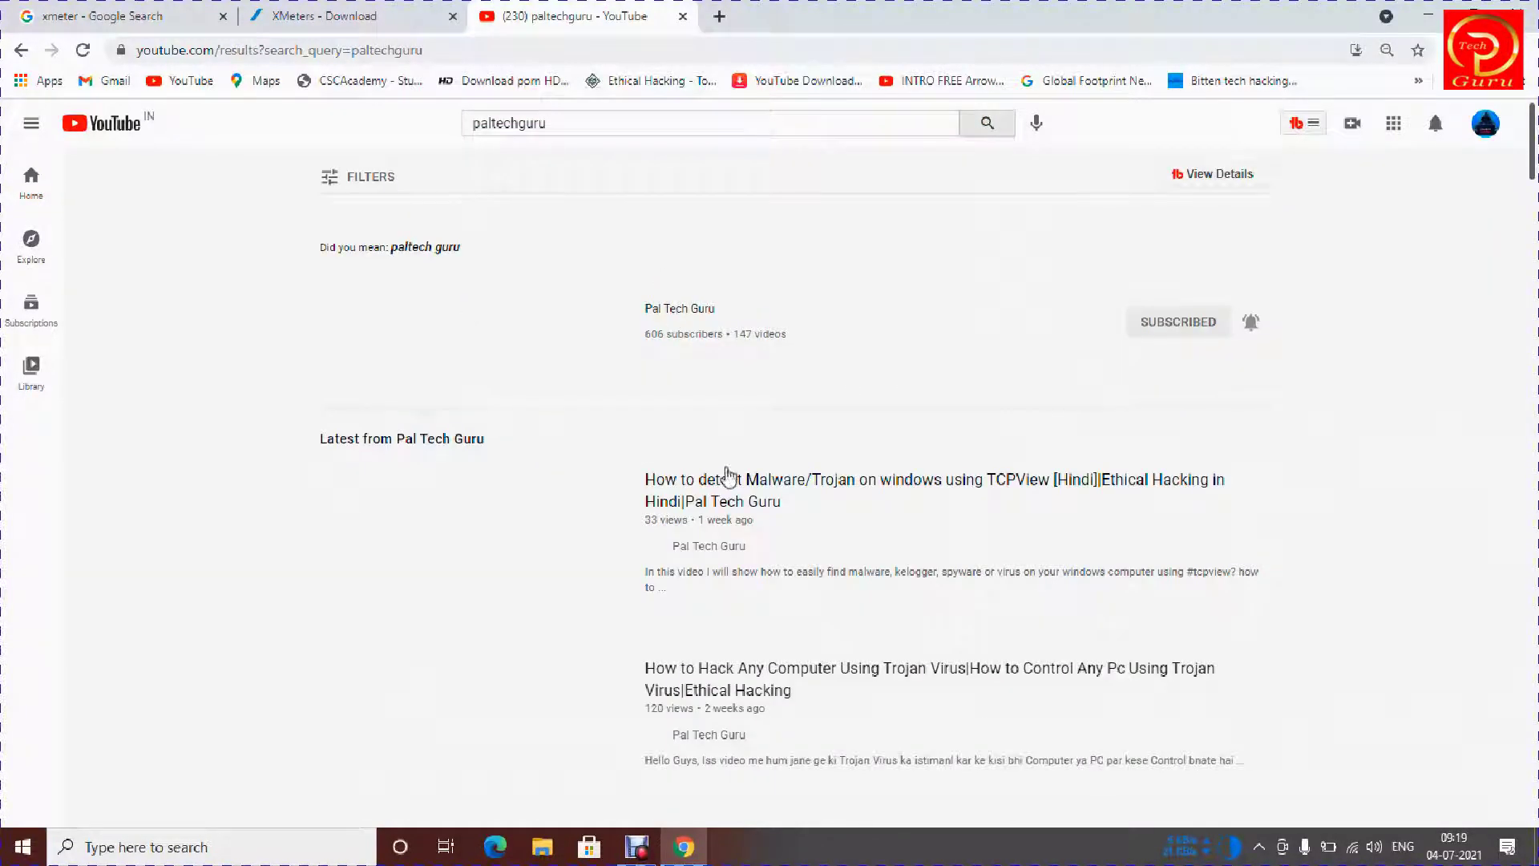
Look through the search results and open the Pal Tech Guru video on detecting Malware/Trojan on Windows using TCPView.
scroll(1081, 327, down, 4)
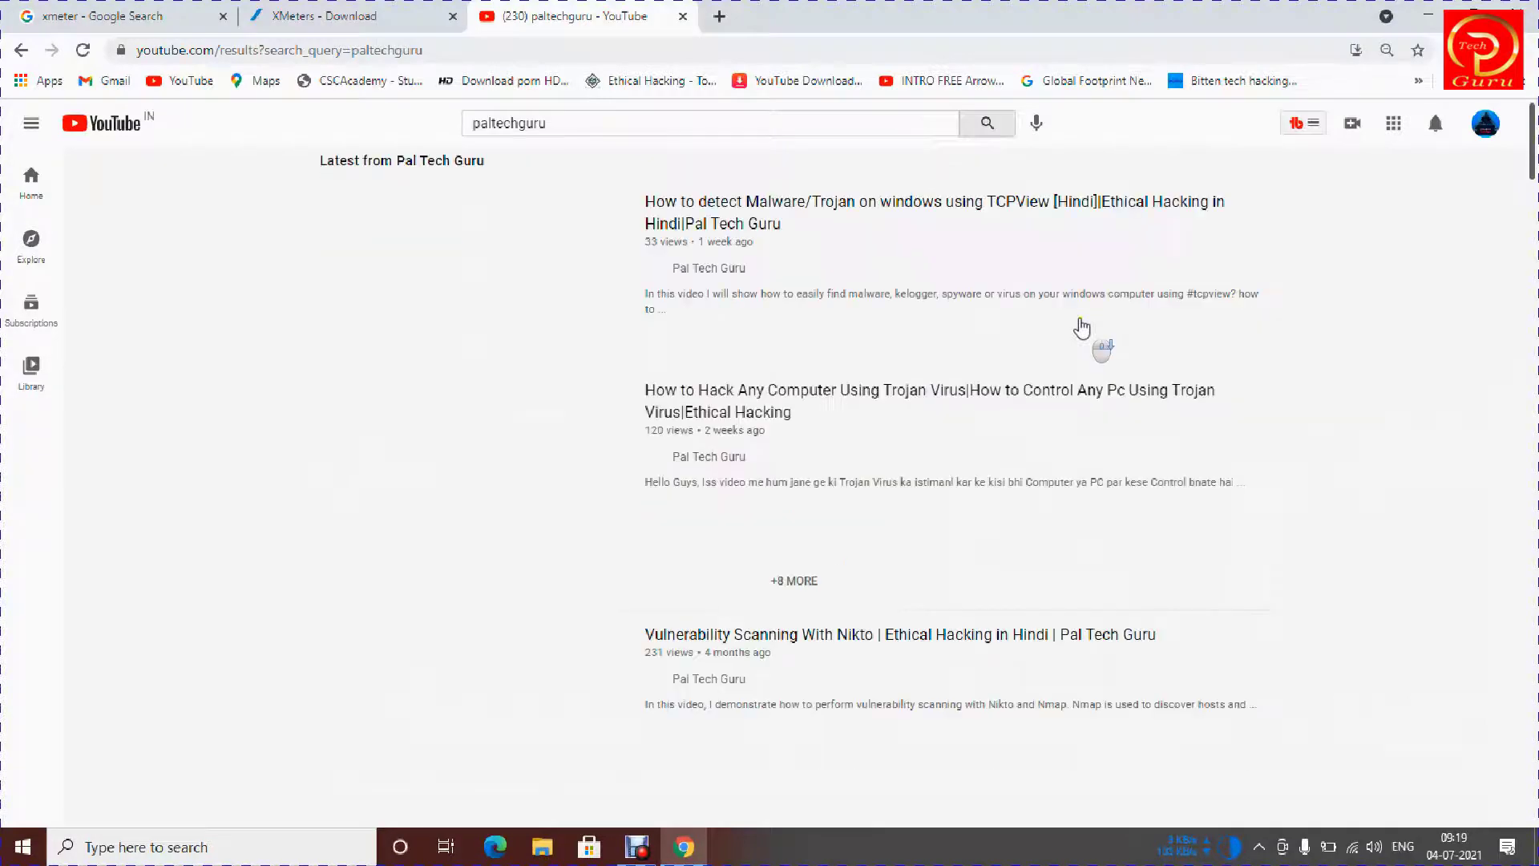
scroll(914, 447, up, 5)
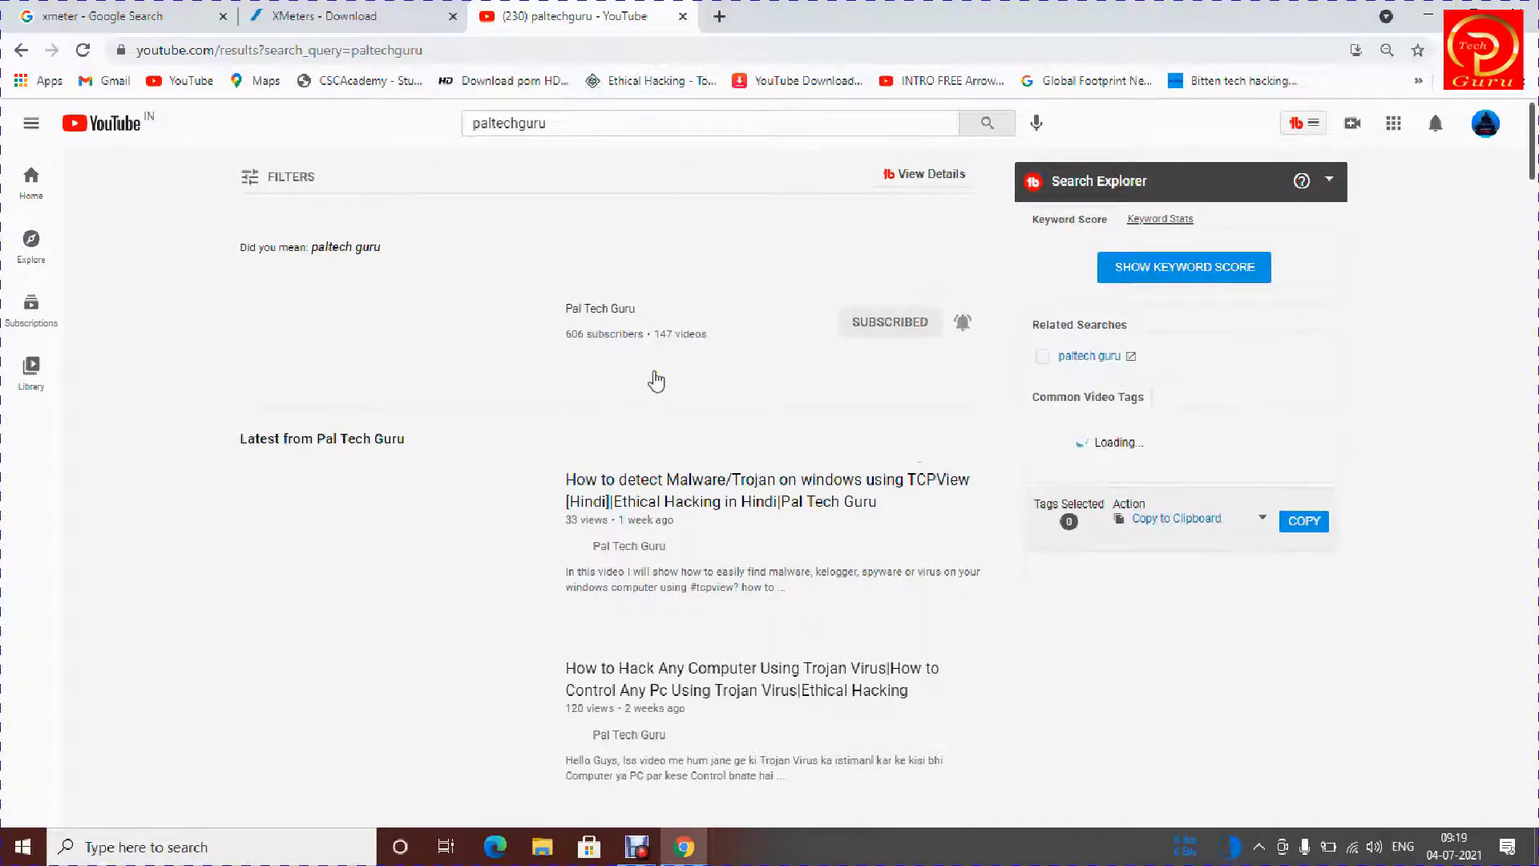
scroll(652, 315, down, 6)
scroll(602, 422, up, 5)
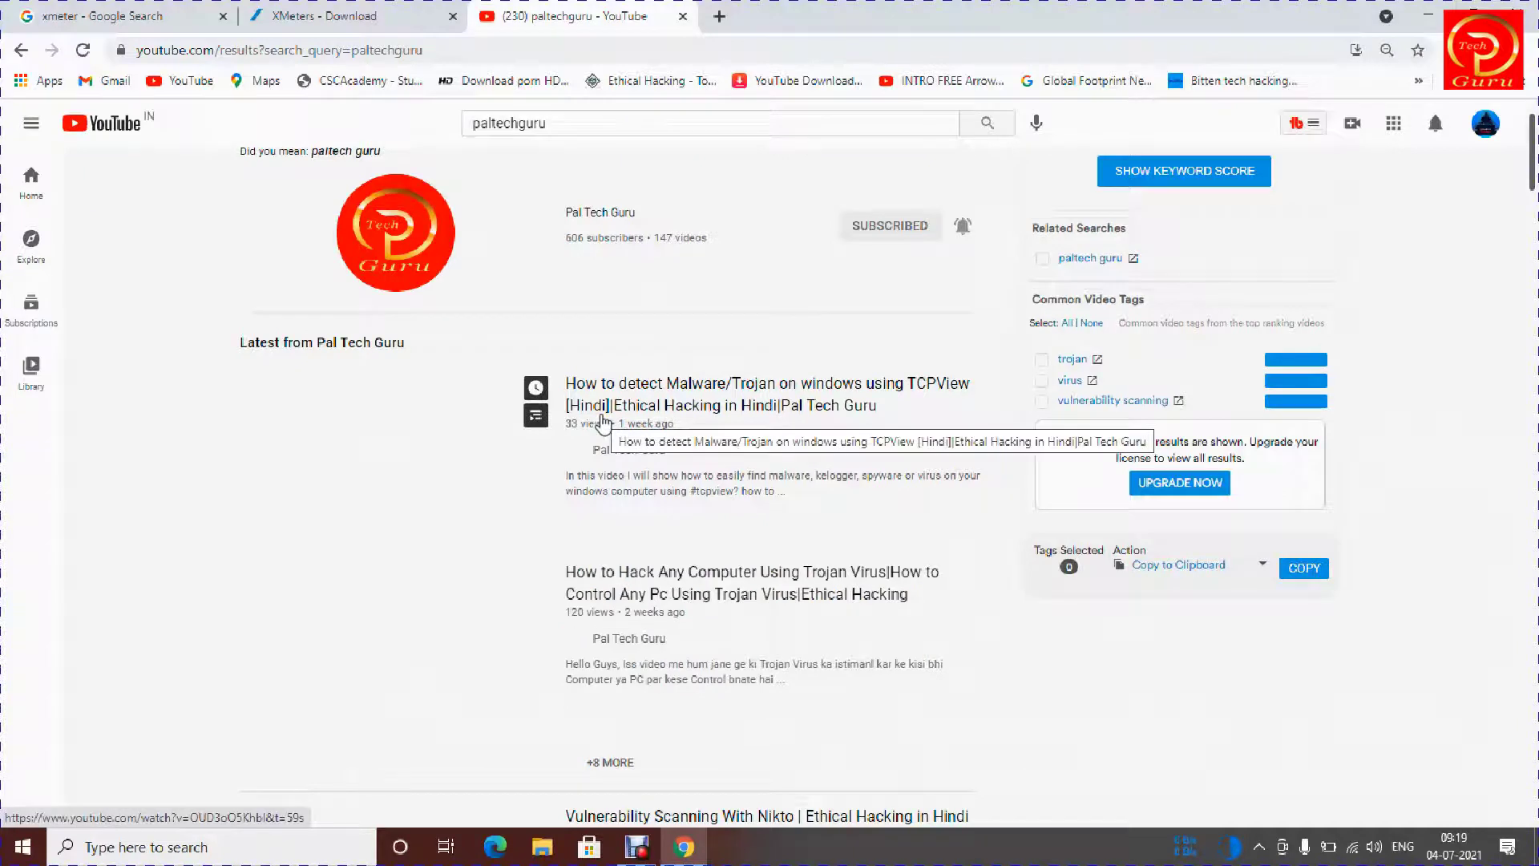
click(664, 394)
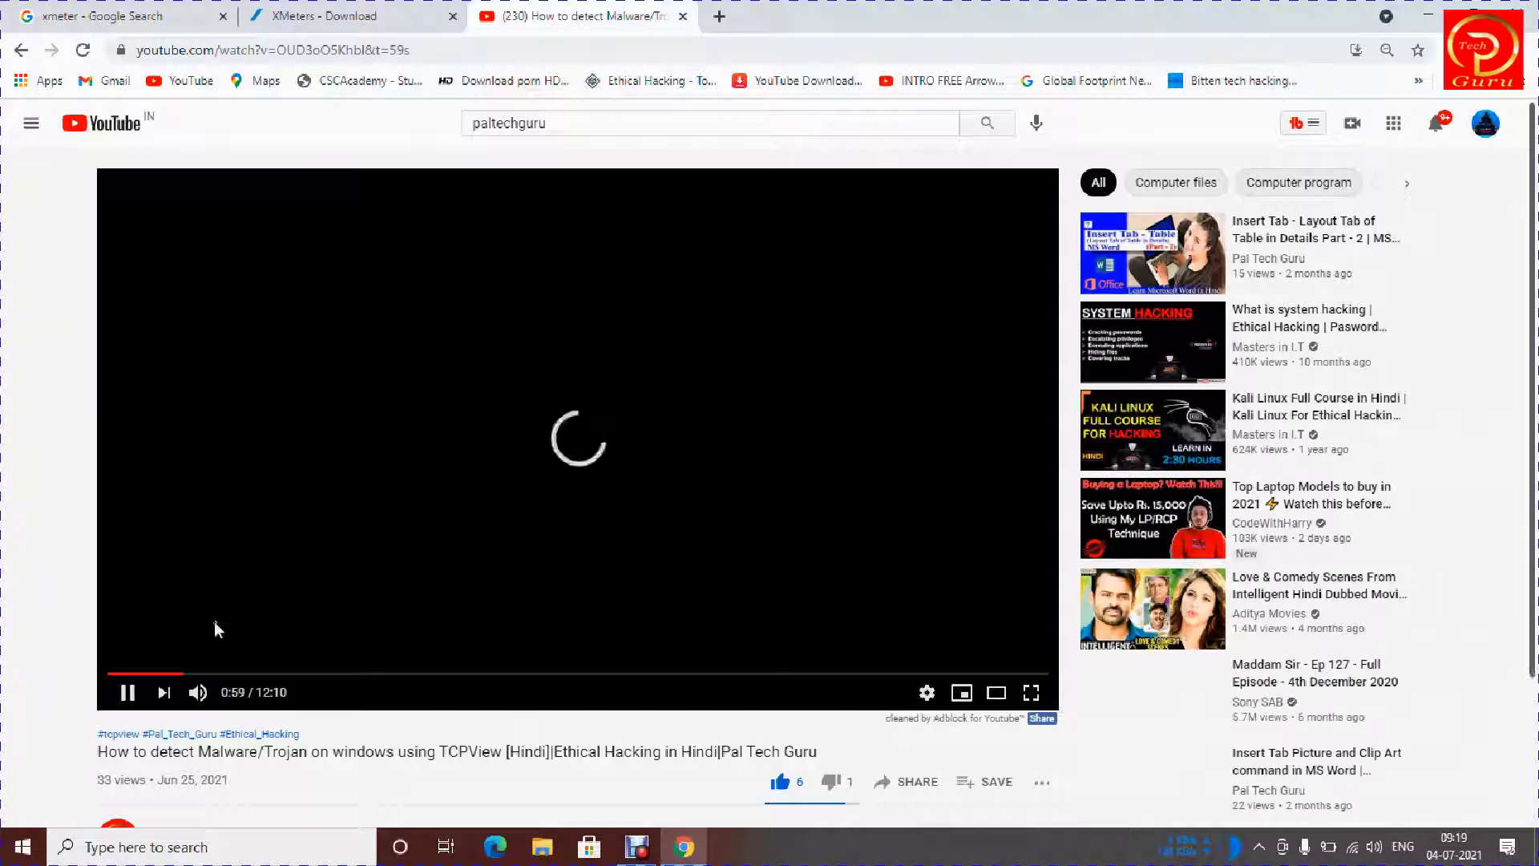
Mute the playing video, then minimize the browser window to return to the desktop.
click(198, 693)
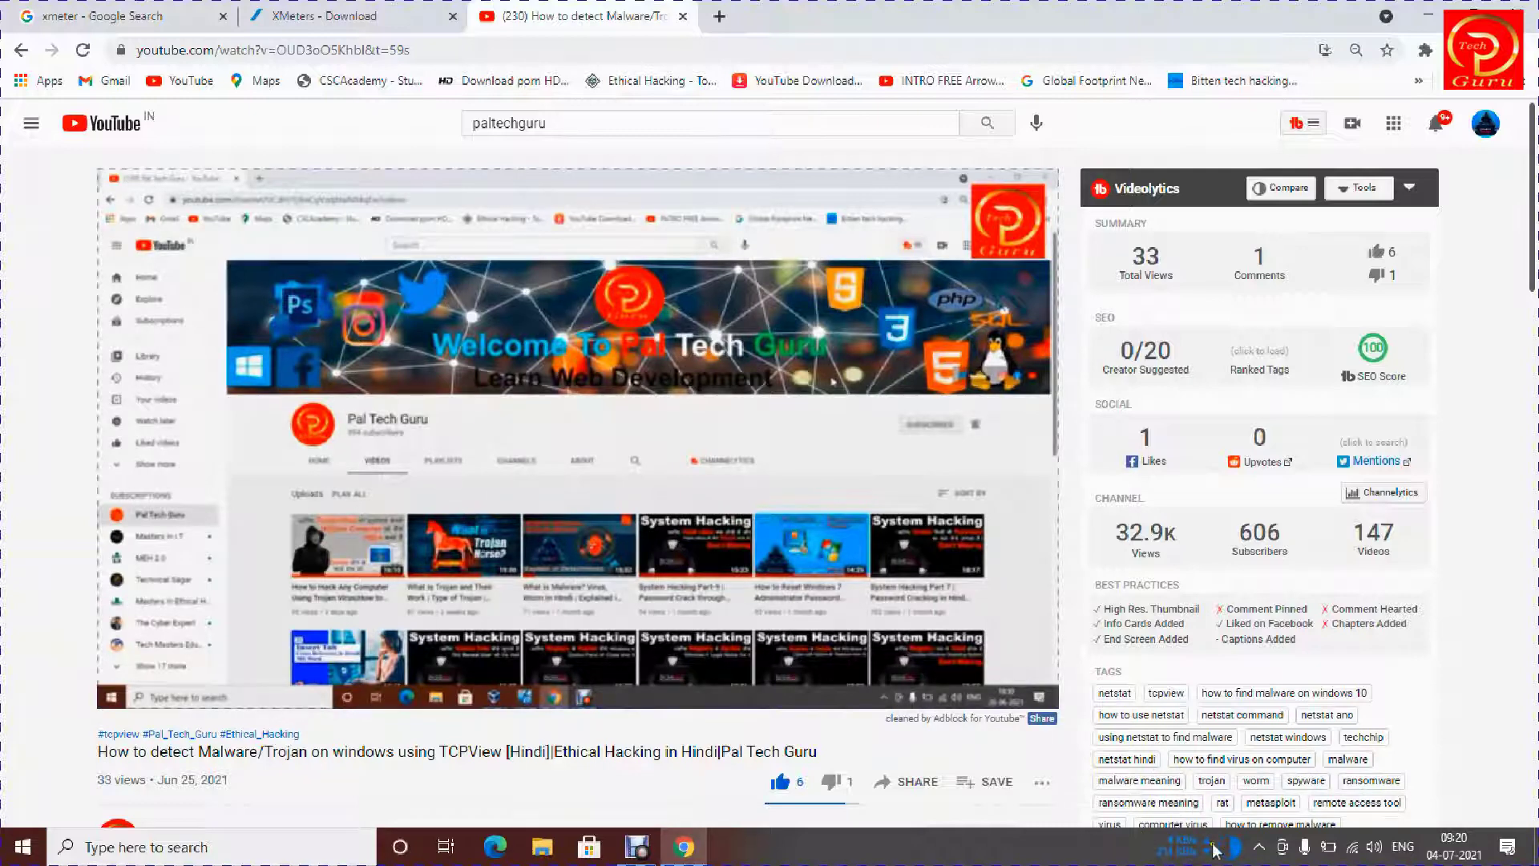
mouse_move(511, 446)
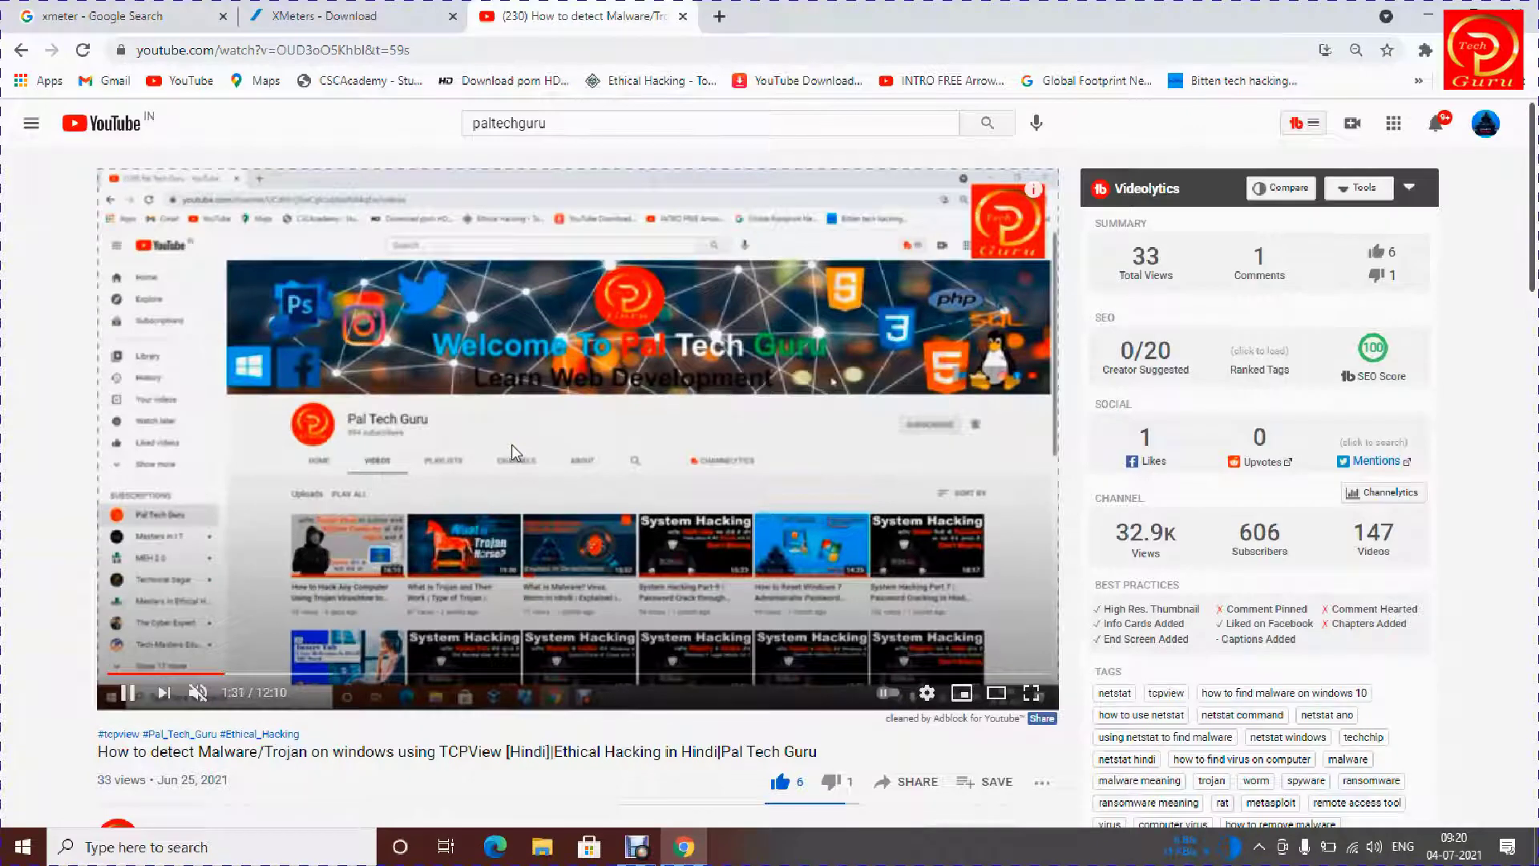
click(1440, 14)
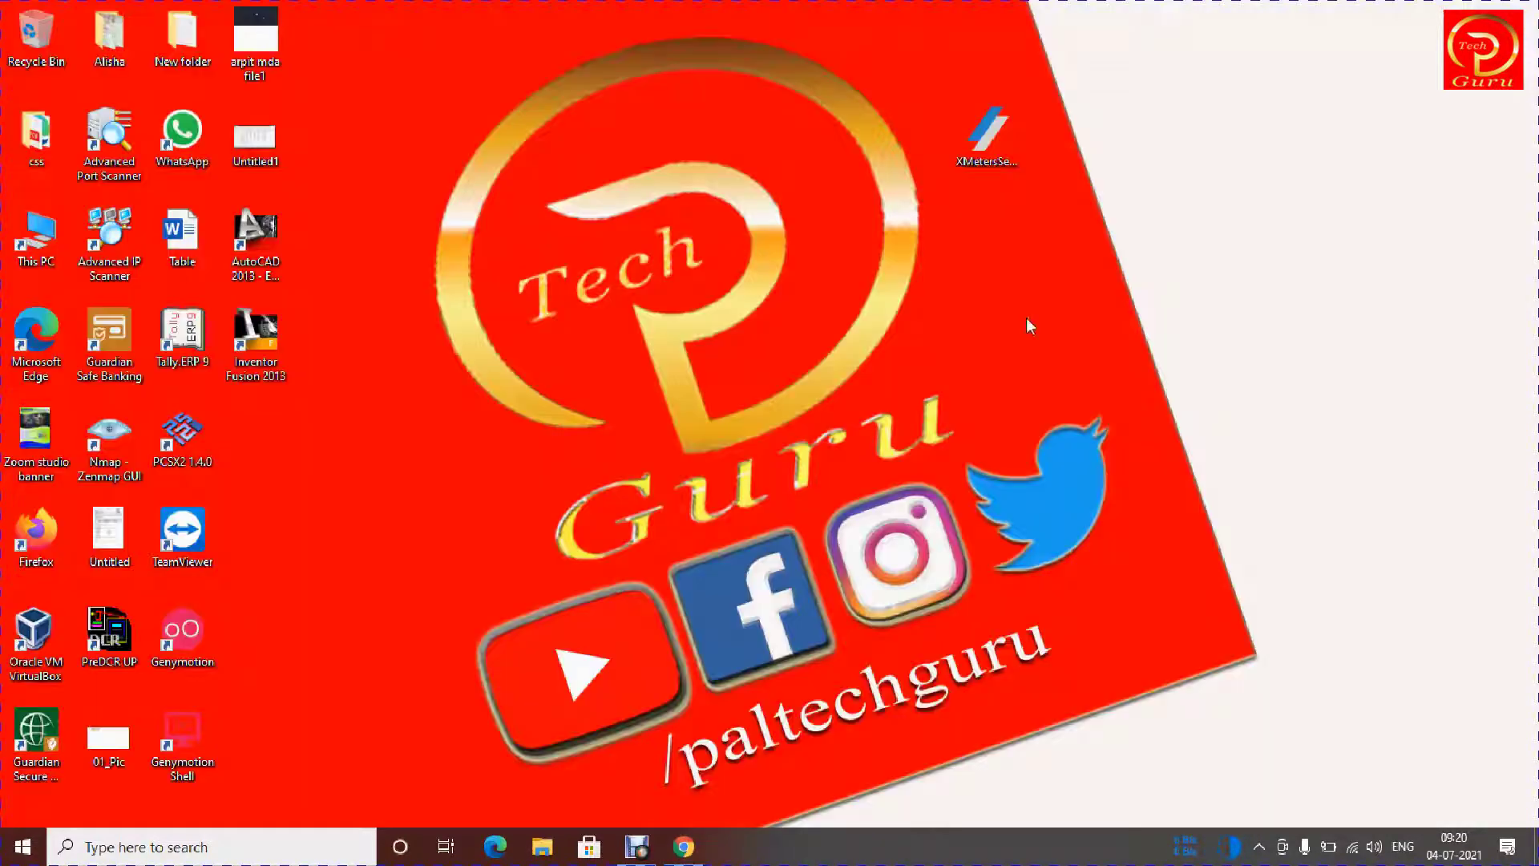